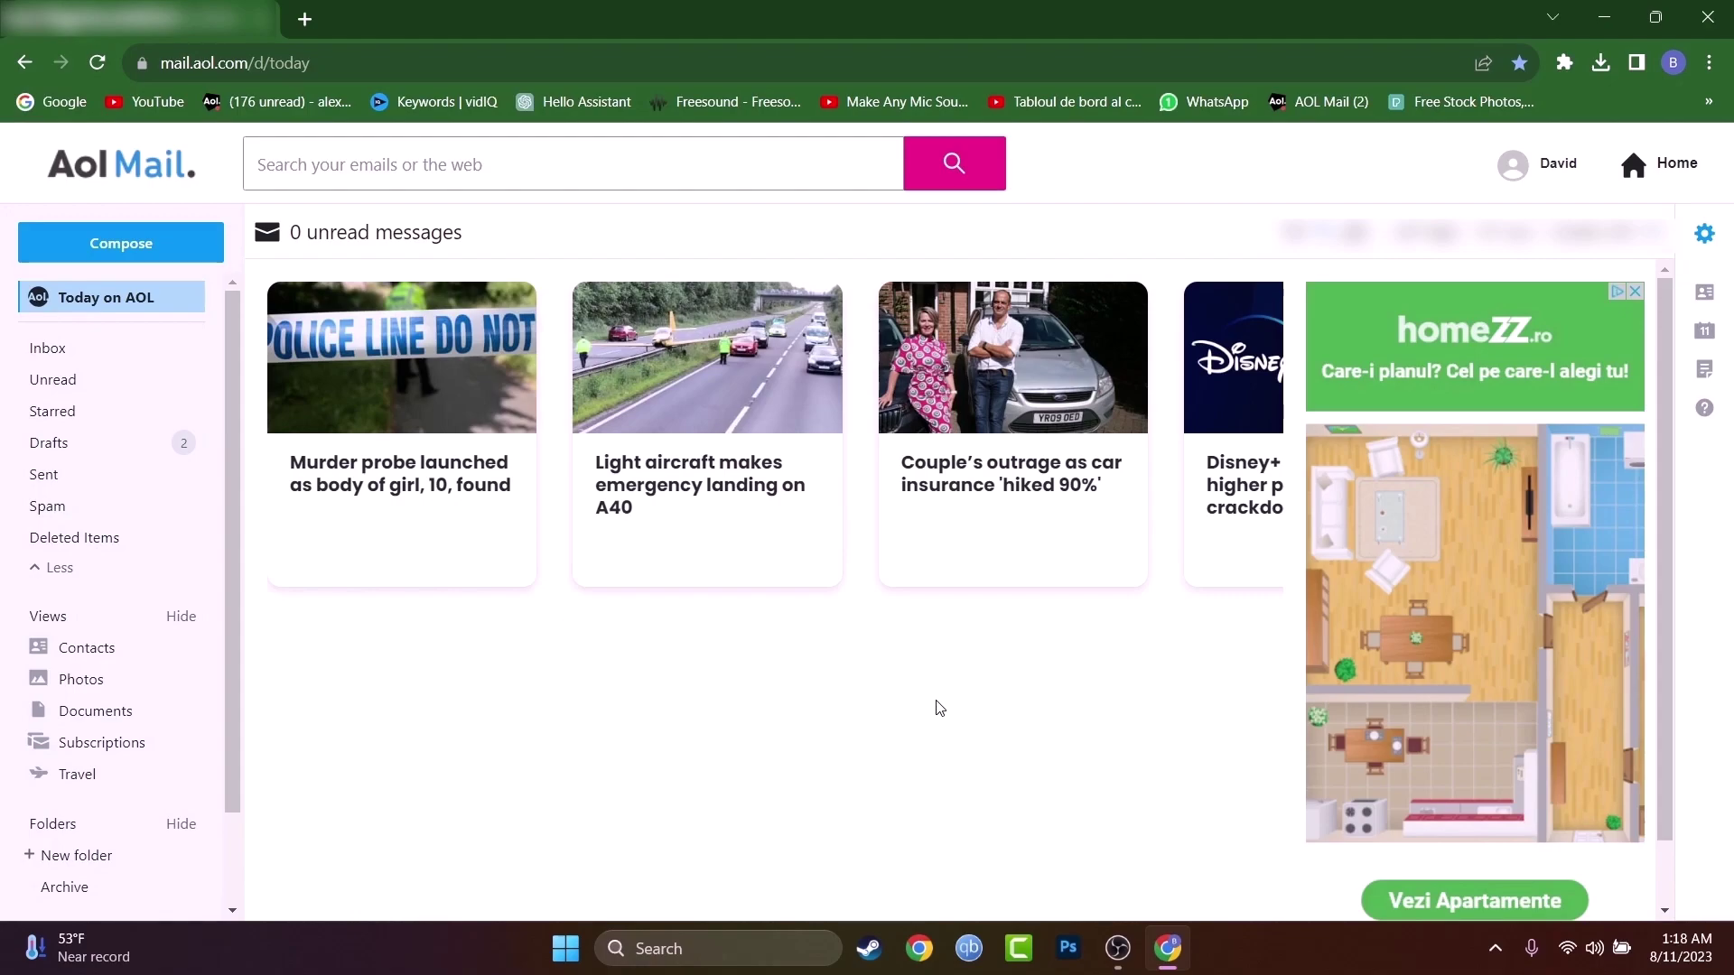
Load myaccount.aol.com in a new Chrome tab to reach the AOL profile page.
{"action": "left_click", "coordinate": [304, 17]}
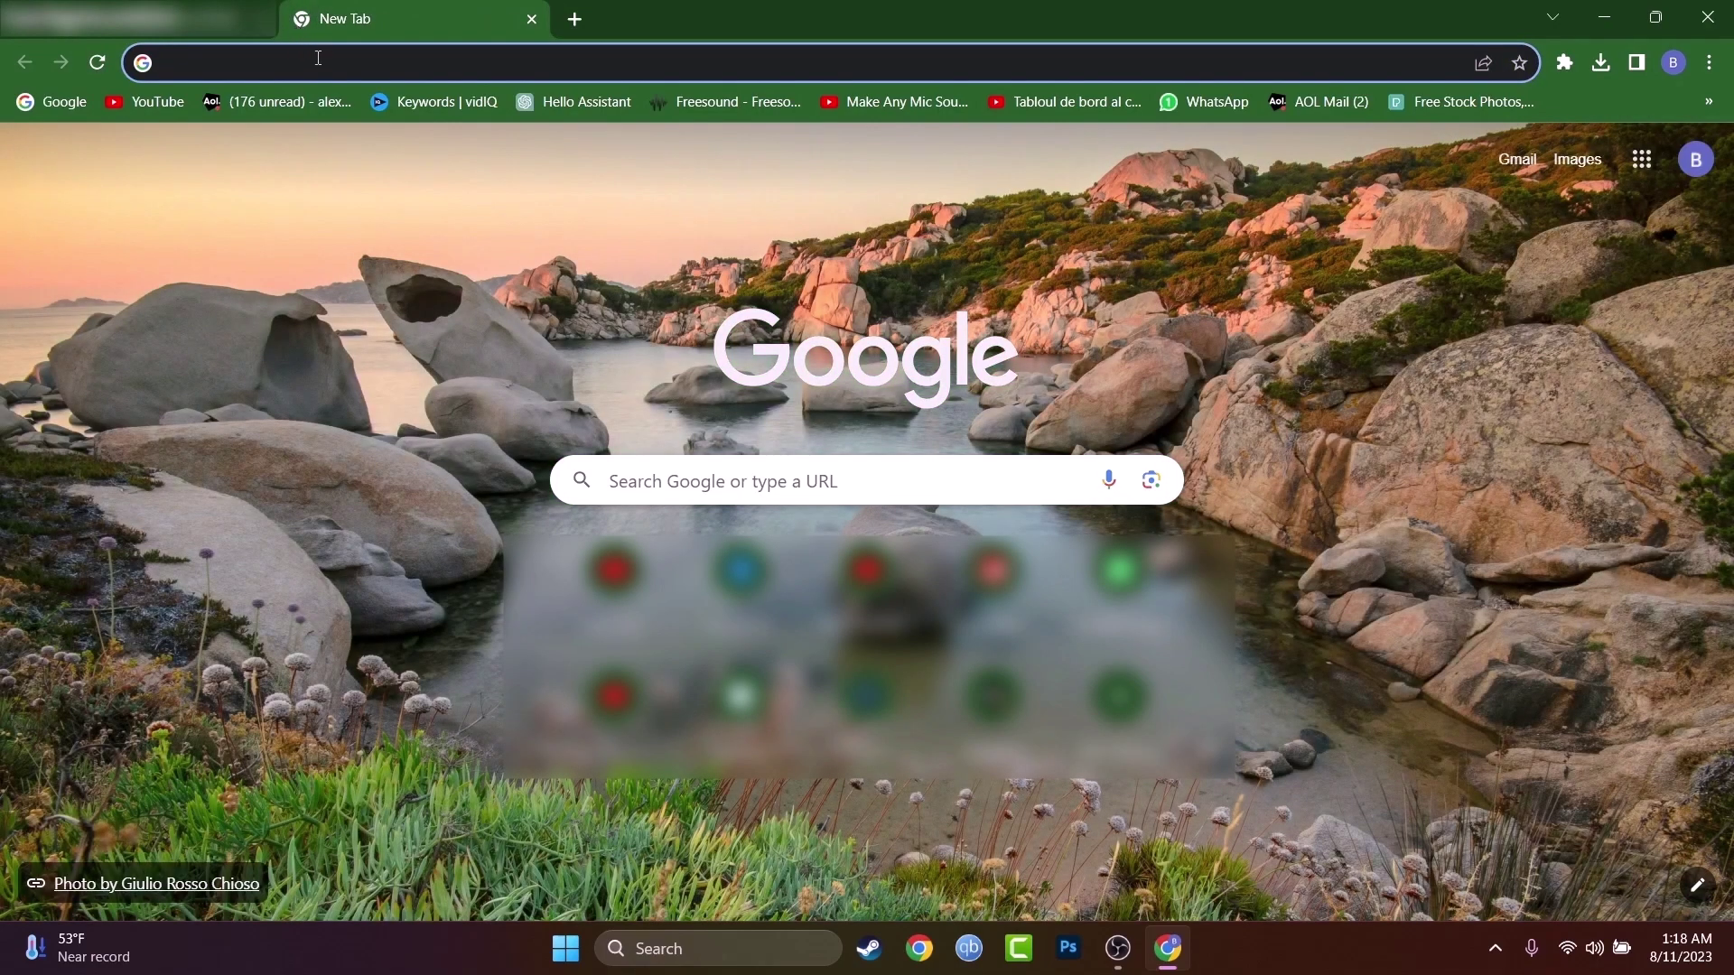
{"action": "left_click", "coordinate": [319, 65]}
{"action": "type", "text": "m"}
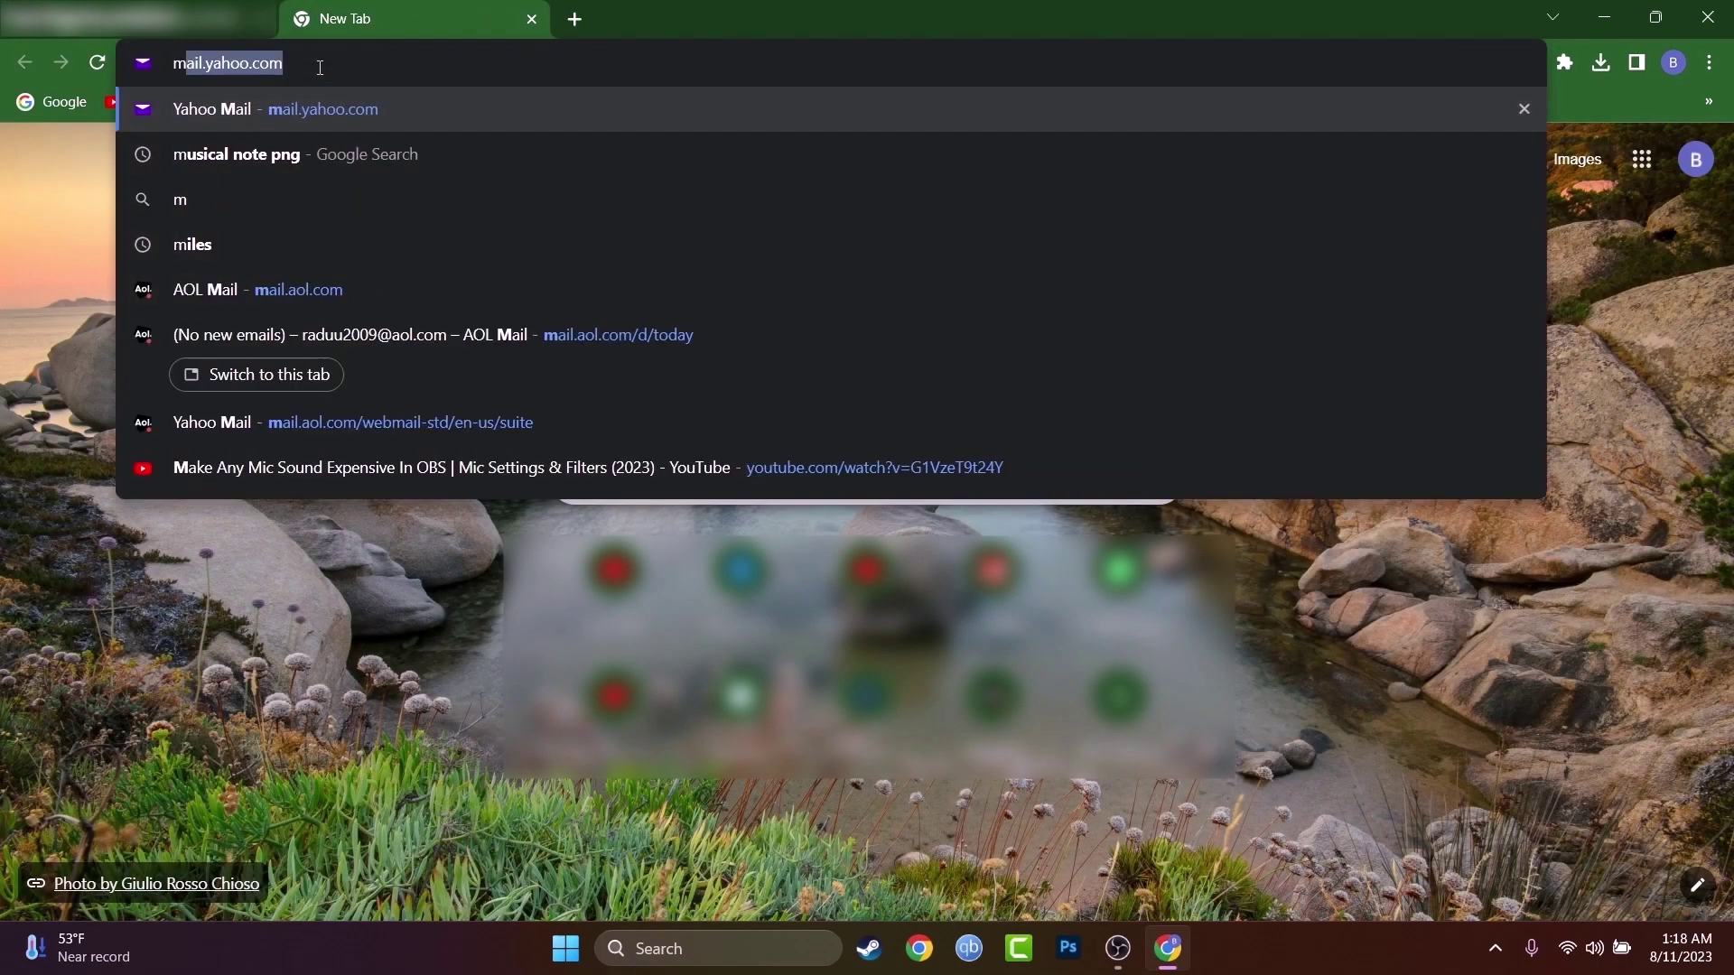
{"action": "type", "text": "yaccount.aol"}
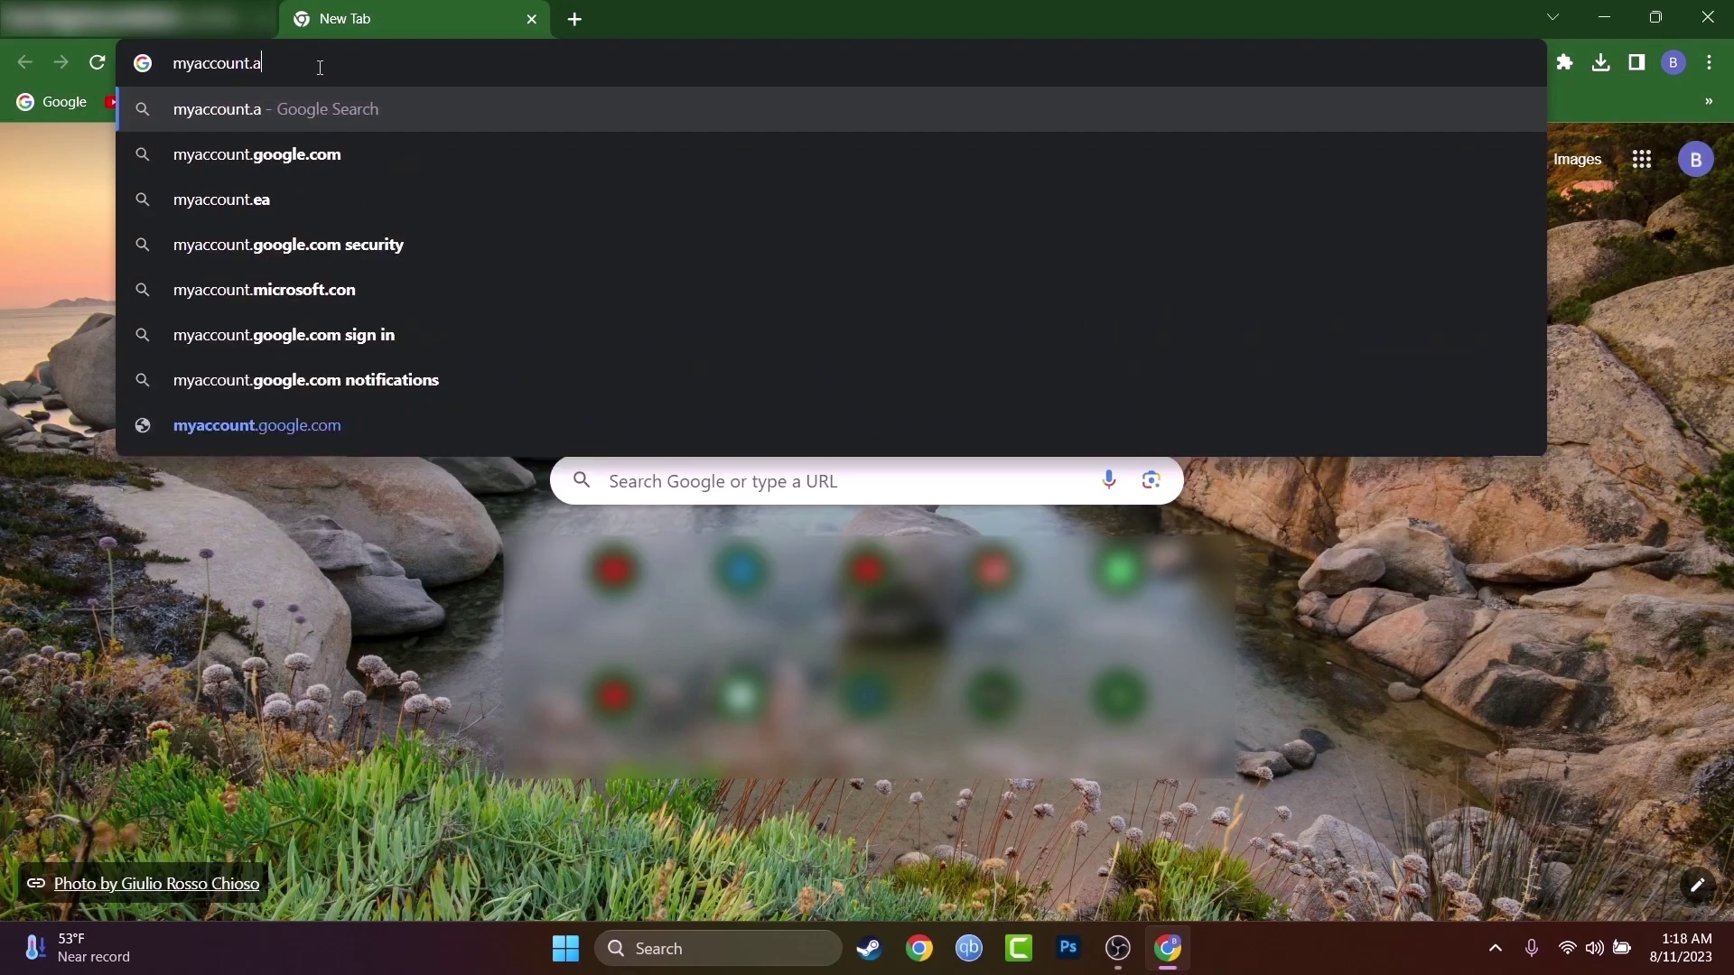
{"action": "type", "text": ".com"}
{"action": "key", "text": "Return"}
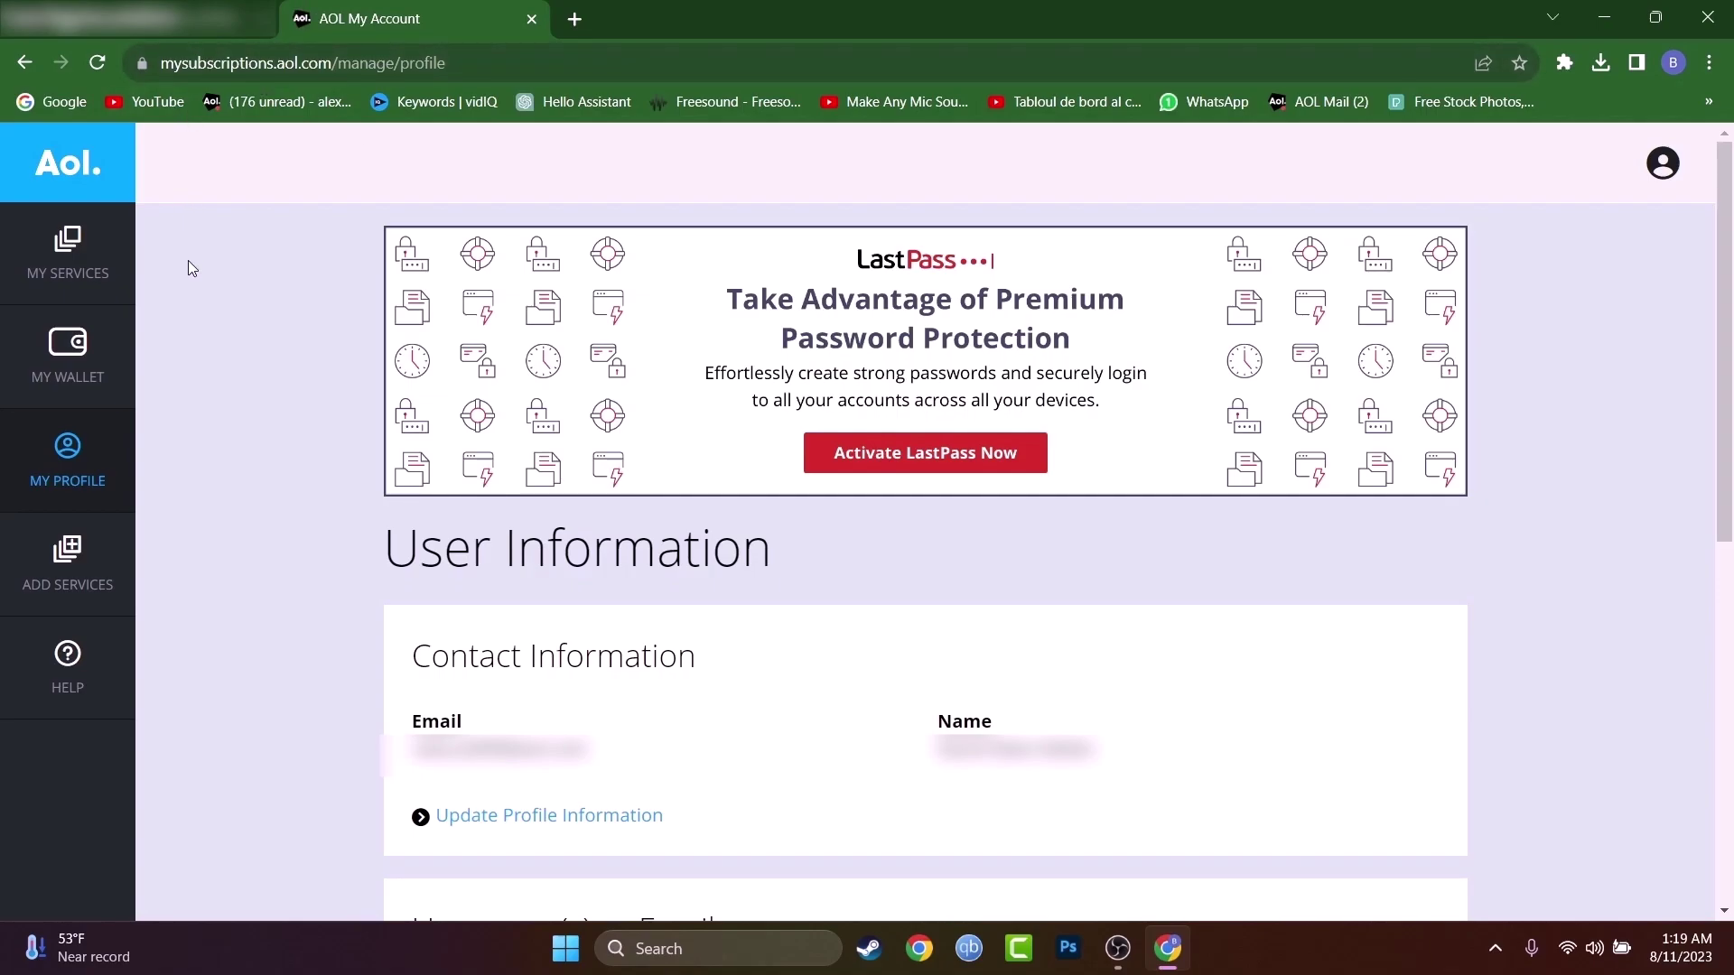
Scroll to the Username(s) or Email section and choose Delete beside the AOL username.
{"action": "scroll", "coordinate": [184, 229], "scroll_direction": "down", "scroll_amount": 5}
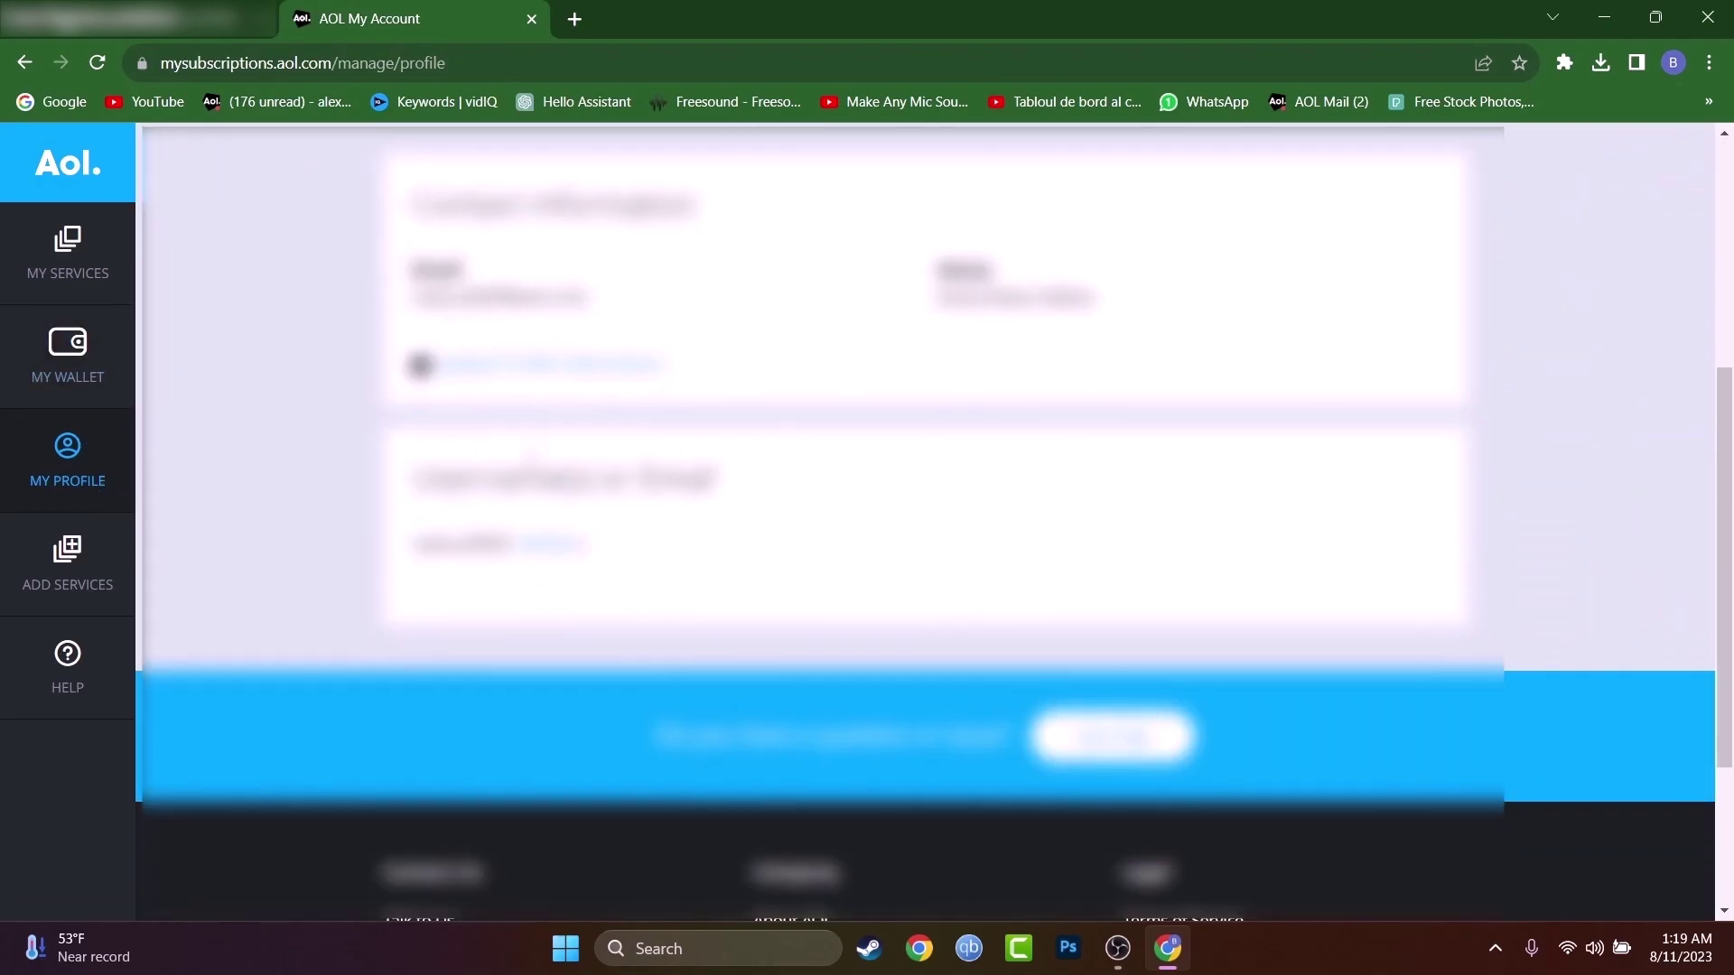
{"action": "scroll", "coordinate": [388, 457], "scroll_direction": "up", "scroll_amount": 3}
{"action": "mouse_move", "coordinate": [98, 454]}
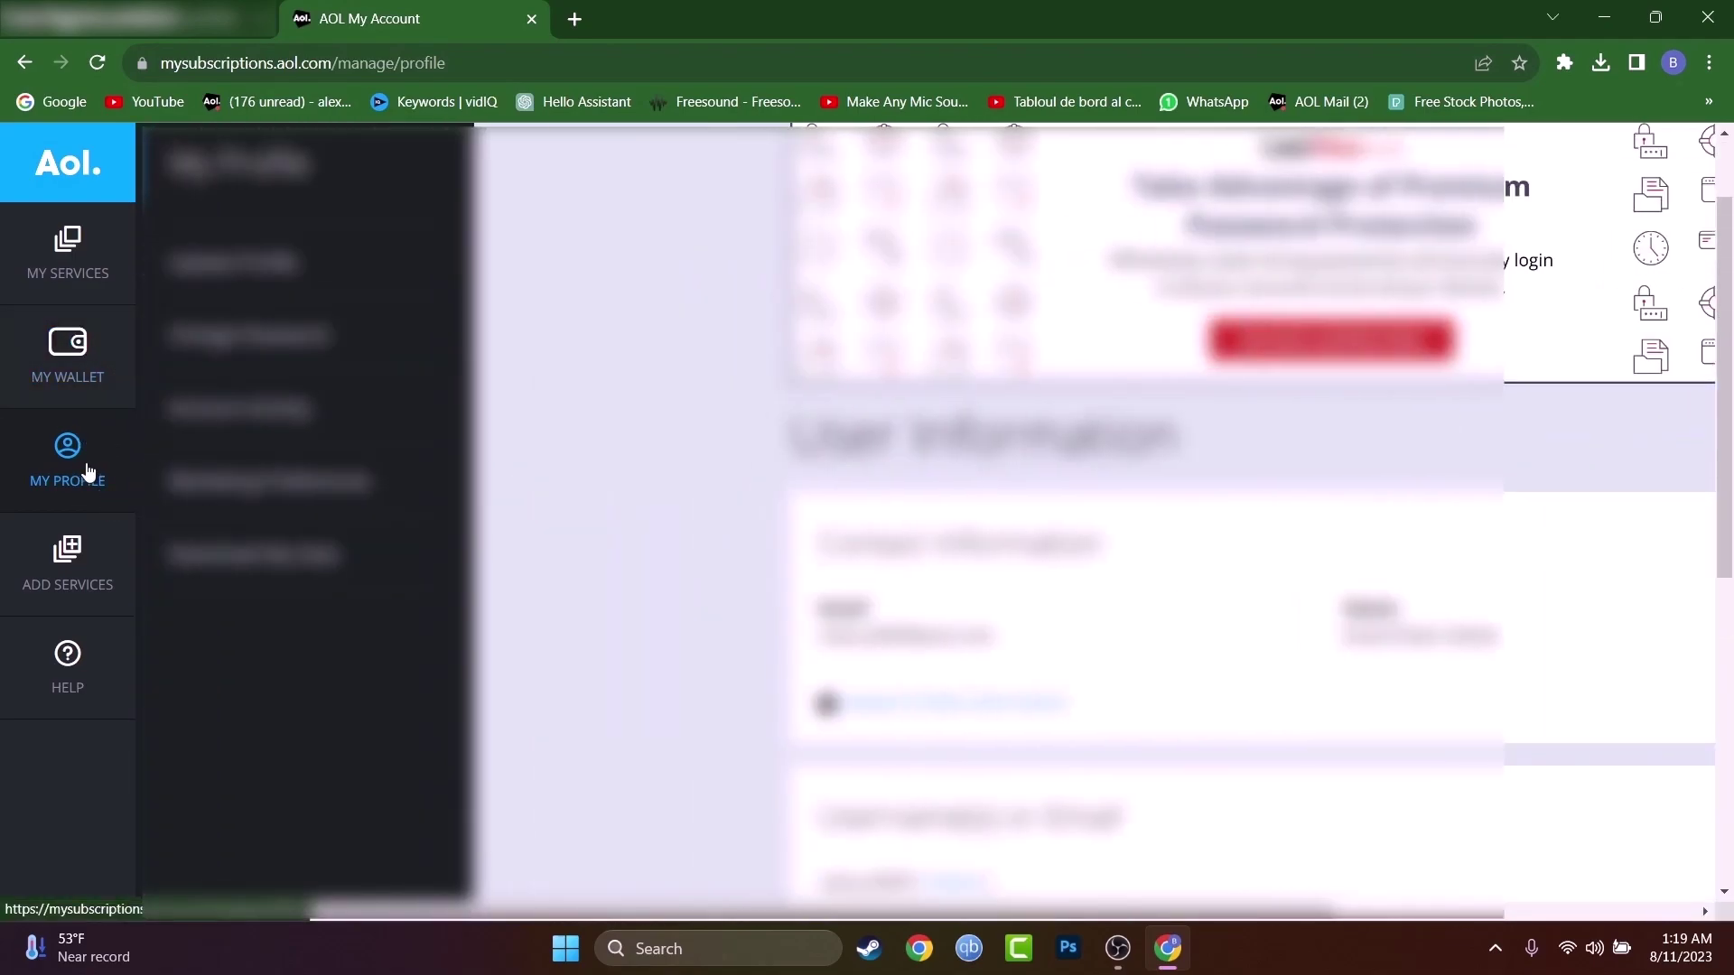
{"action": "scroll", "coordinate": [505, 500], "scroll_direction": "down", "scroll_amount": 5}
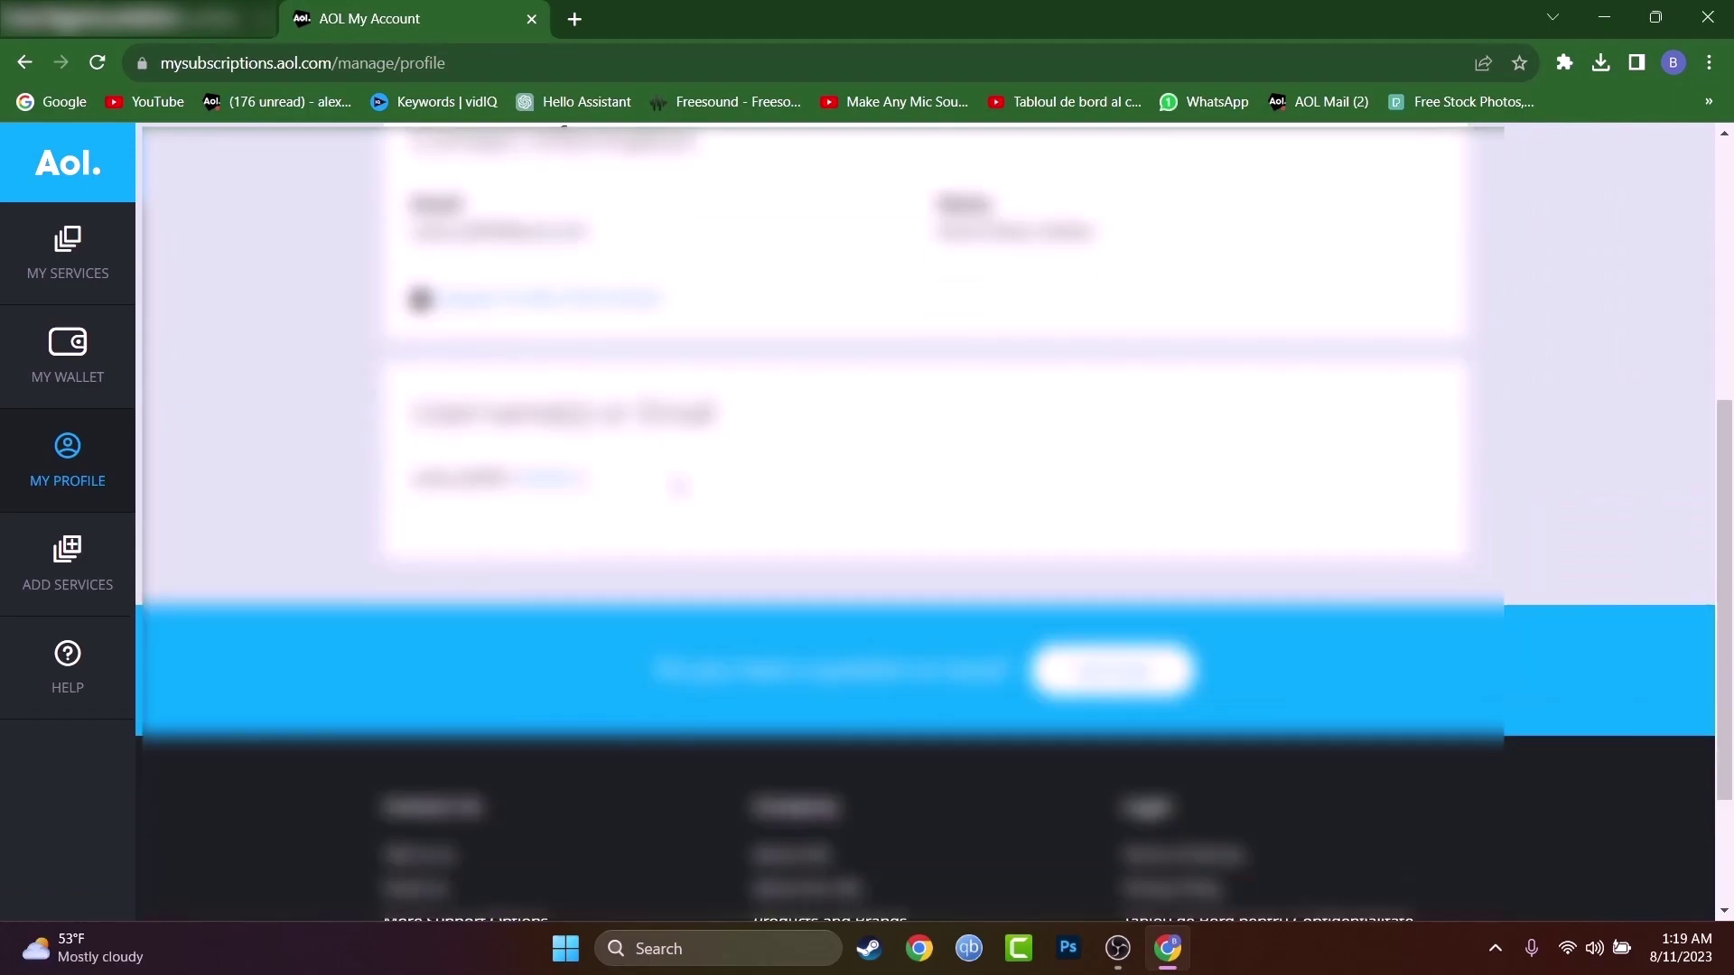
{"action": "left_click_drag", "start_coordinate": [449, 364], "coordinate": [735, 406]}
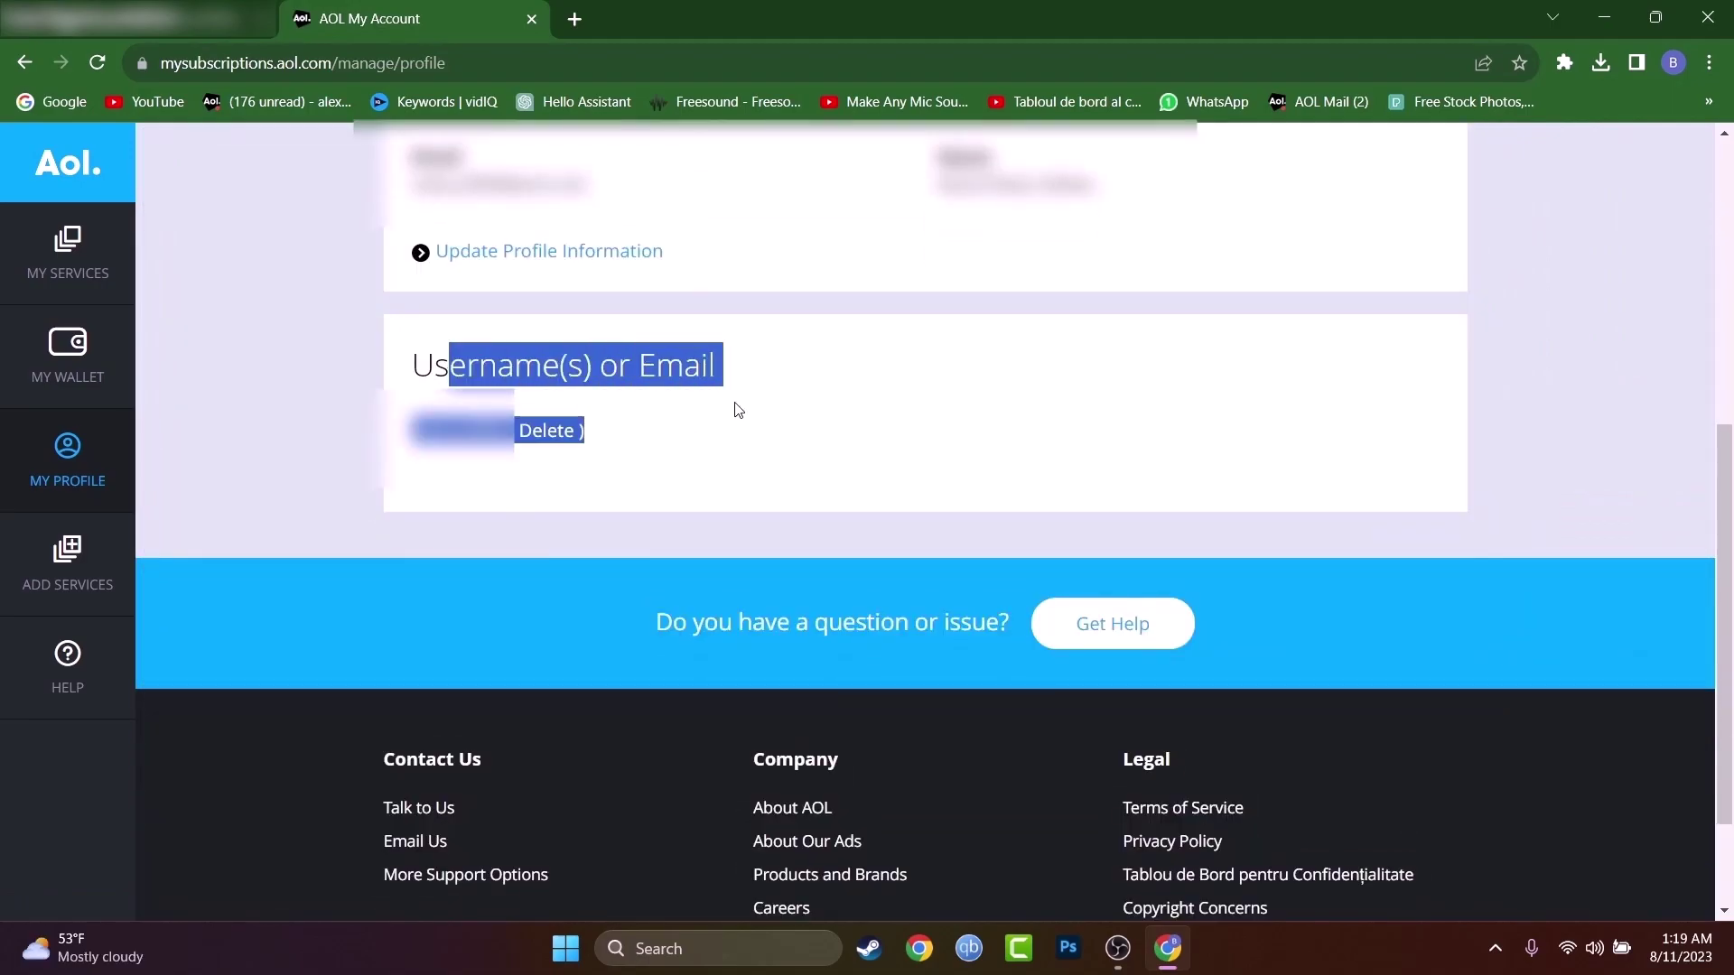
{"action": "left_click", "coordinate": [459, 375]}
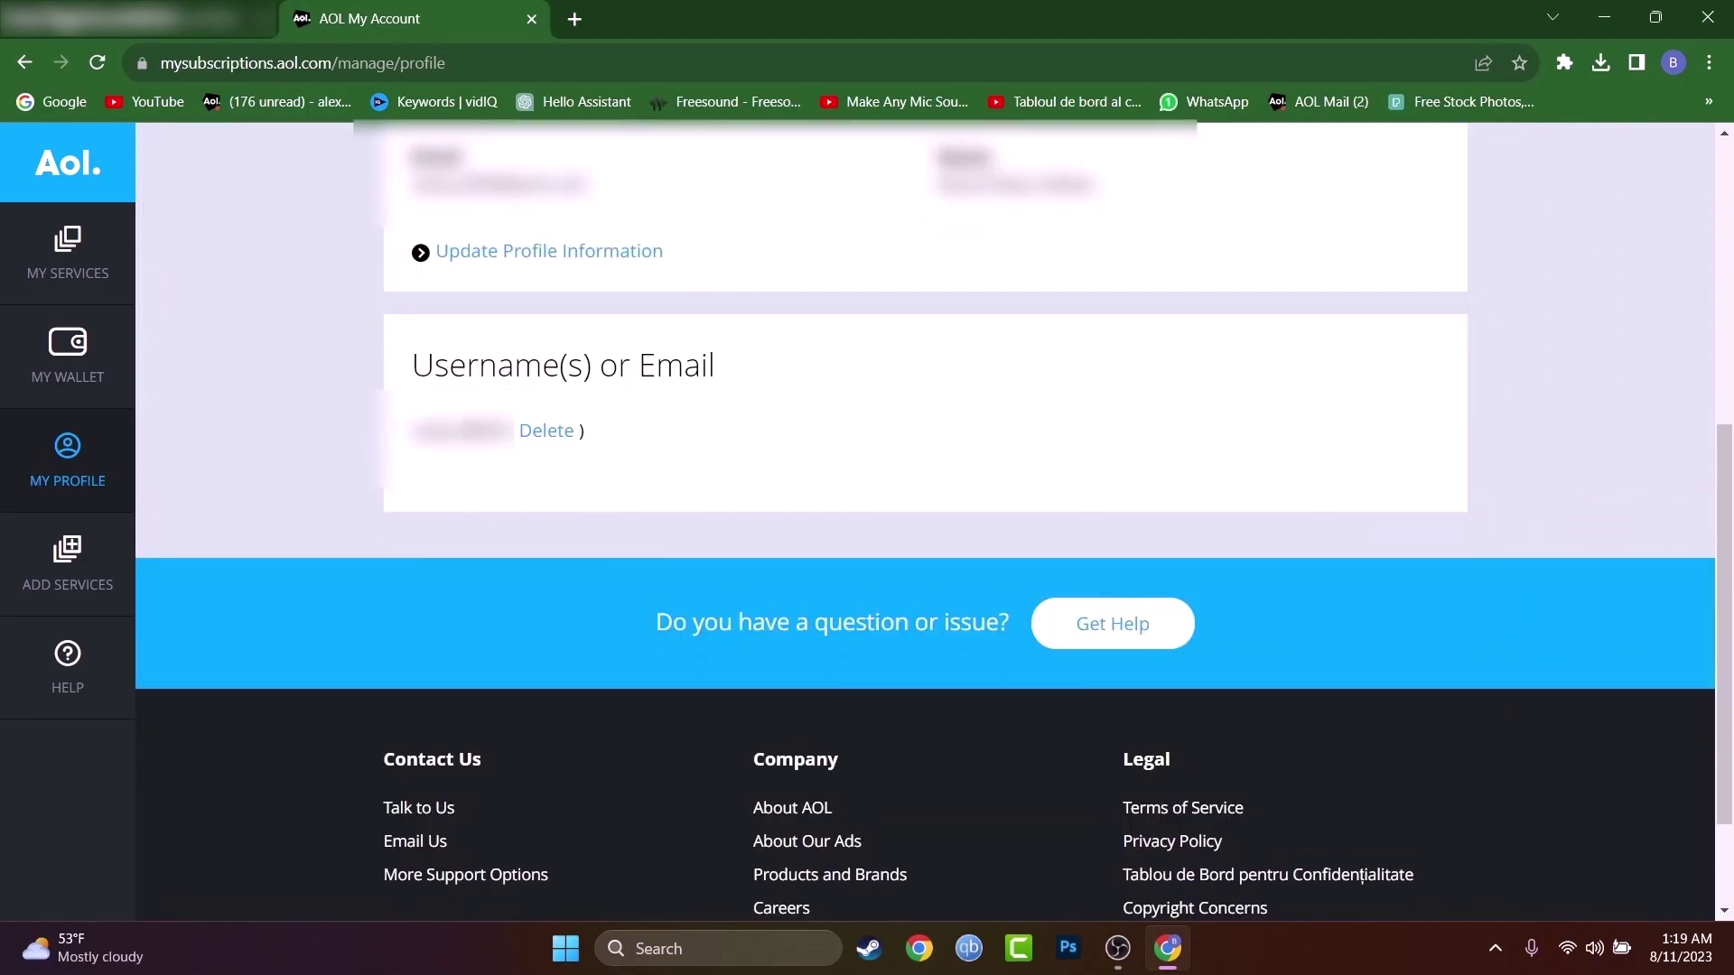
{"action": "left_click", "coordinate": [564, 444]}
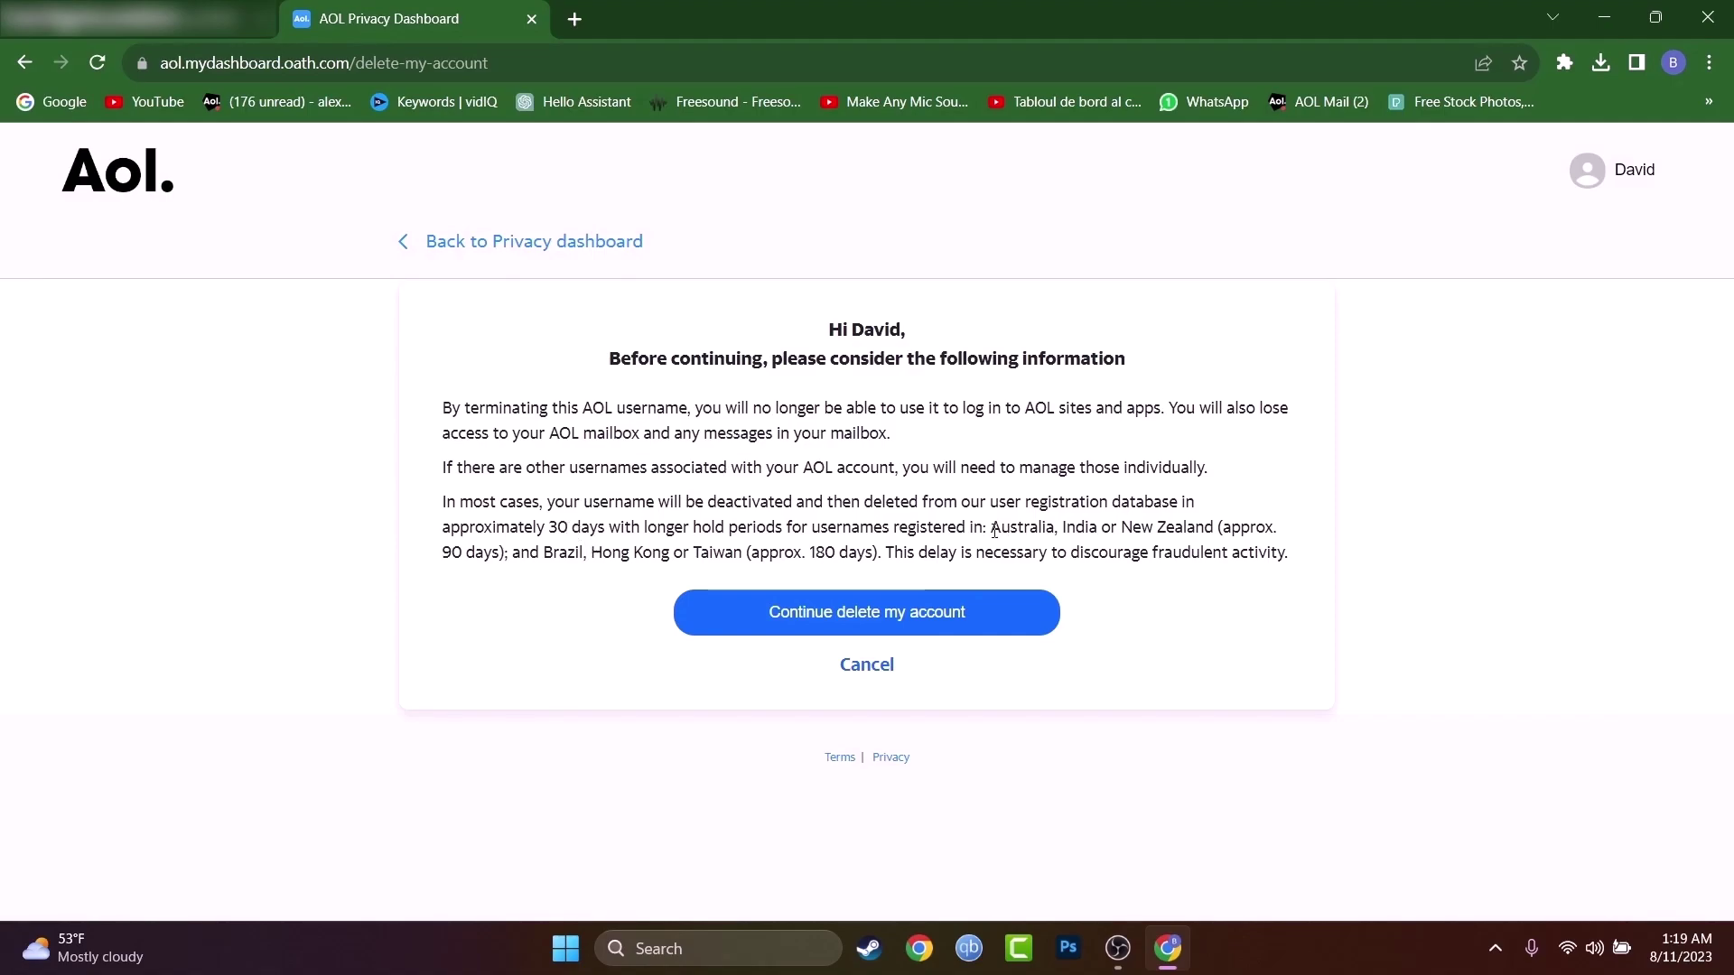
Continue past the 30-day deletion warning and enter the account's e-mail address to confirm.
{"action": "left_click_drag", "start_coordinate": [874, 499], "coordinate": [608, 523]}
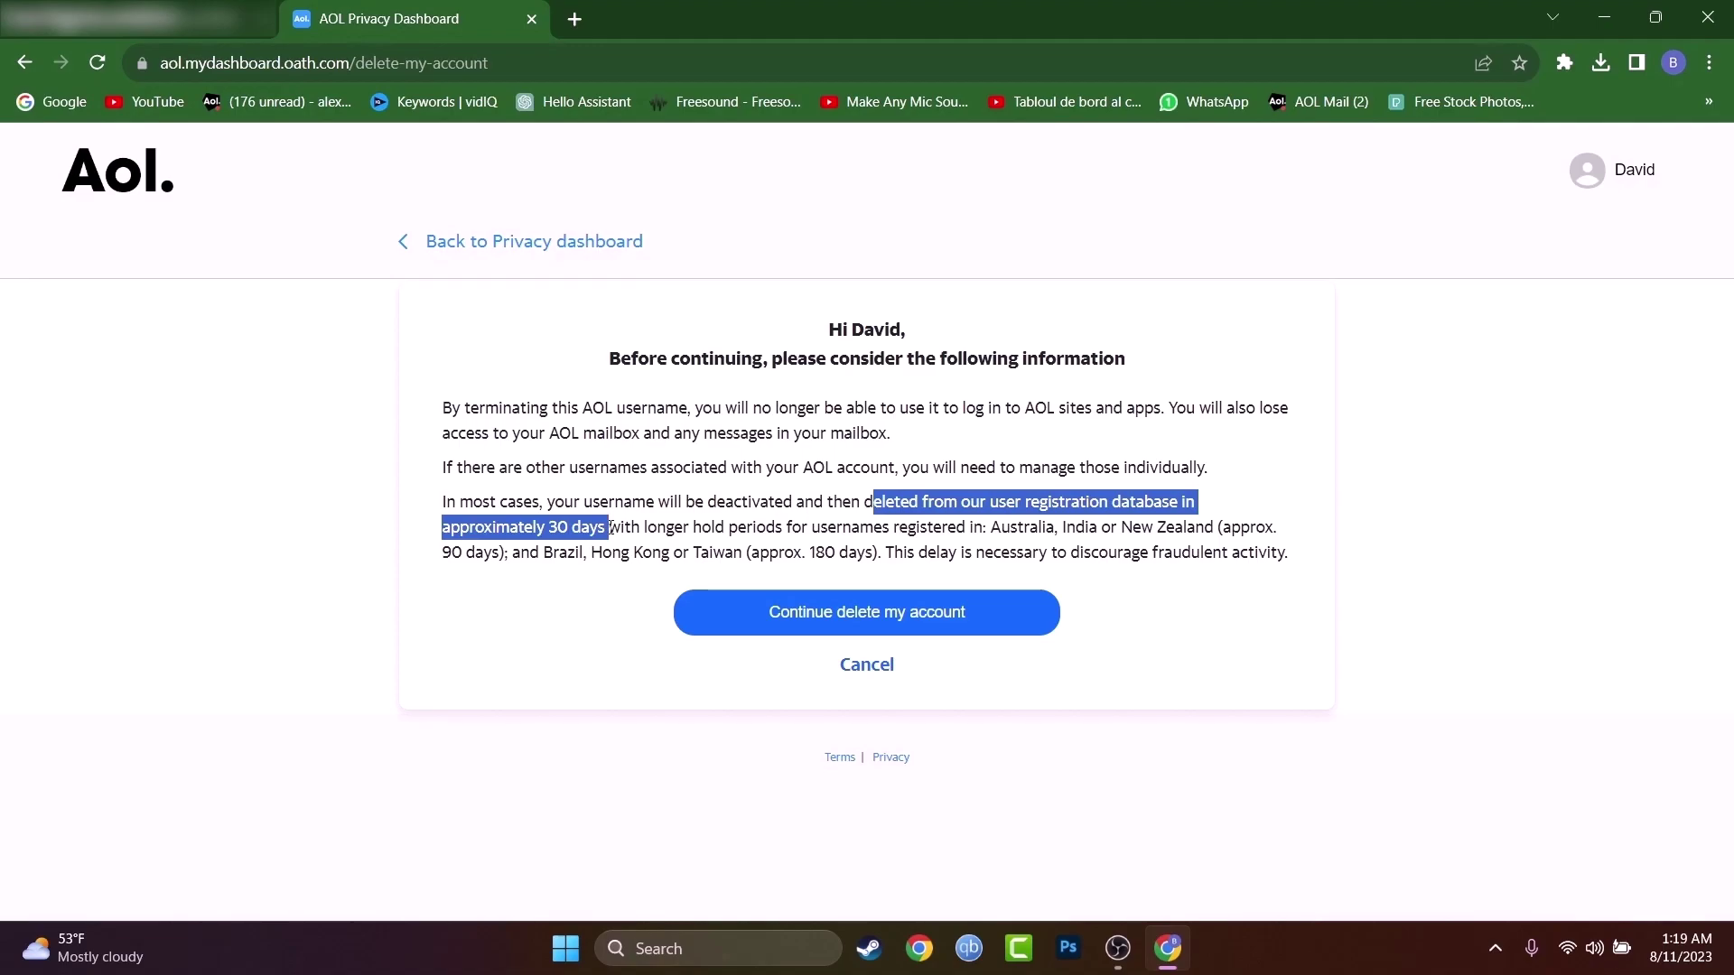
{"action": "left_click", "coordinate": [839, 615]}
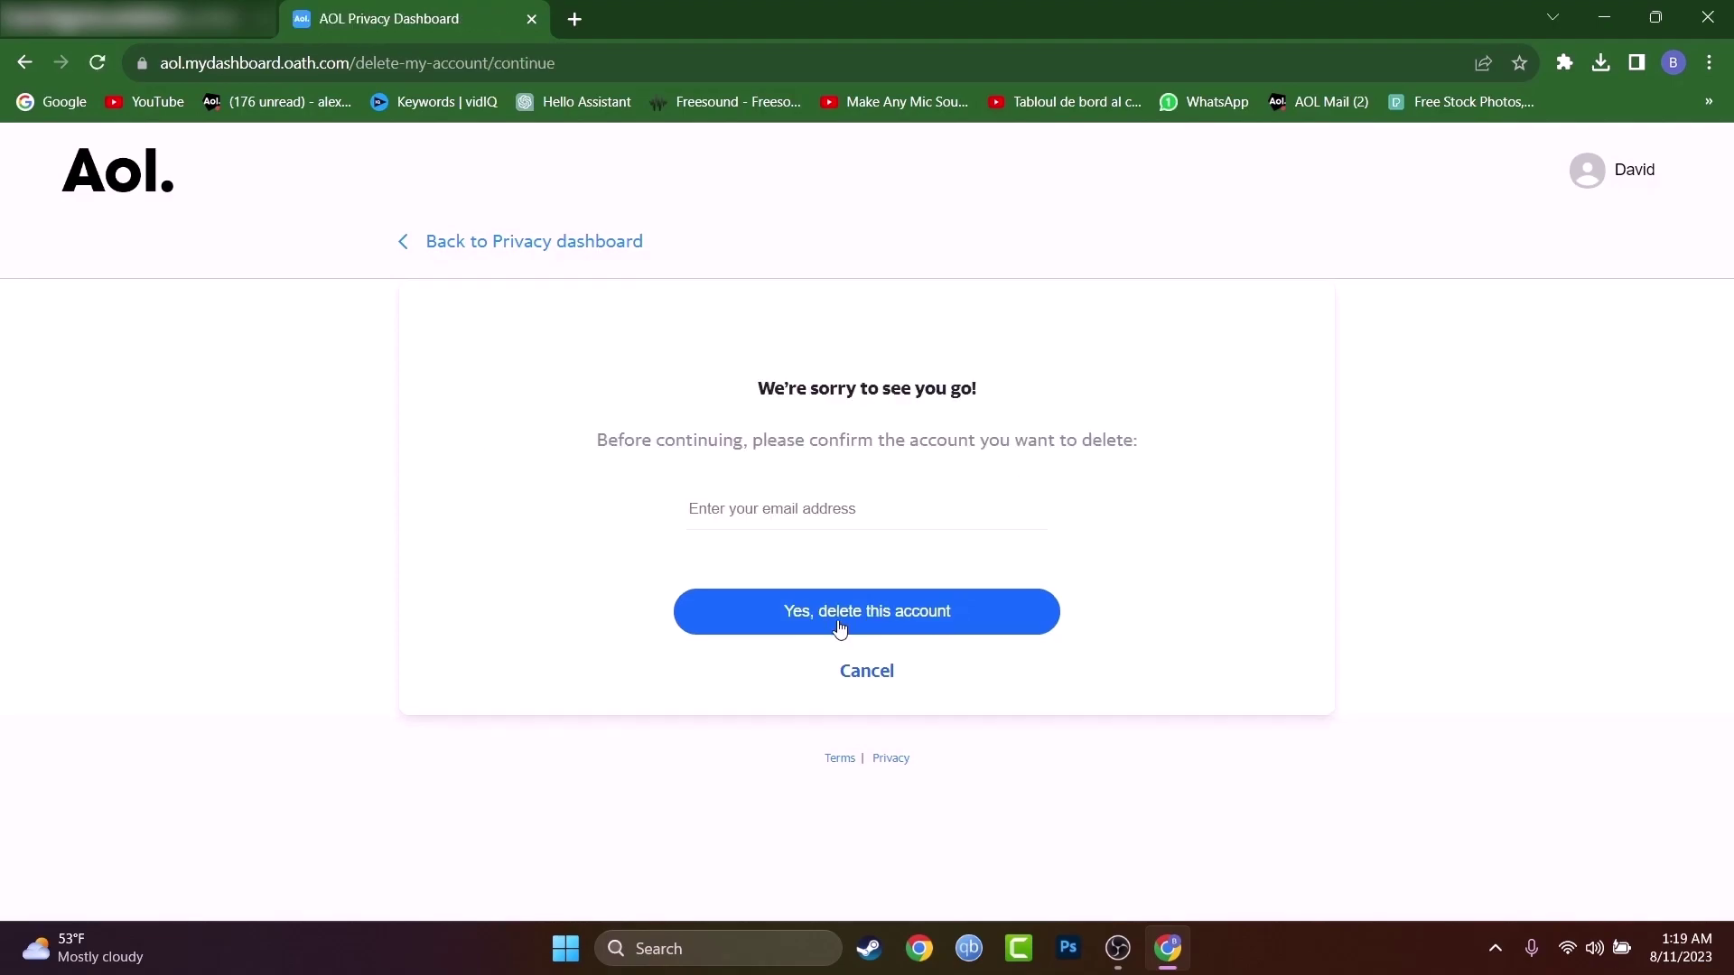
{"action": "left_click", "coordinate": [763, 506]}
{"action": "key", "text": "ctrl+v"}
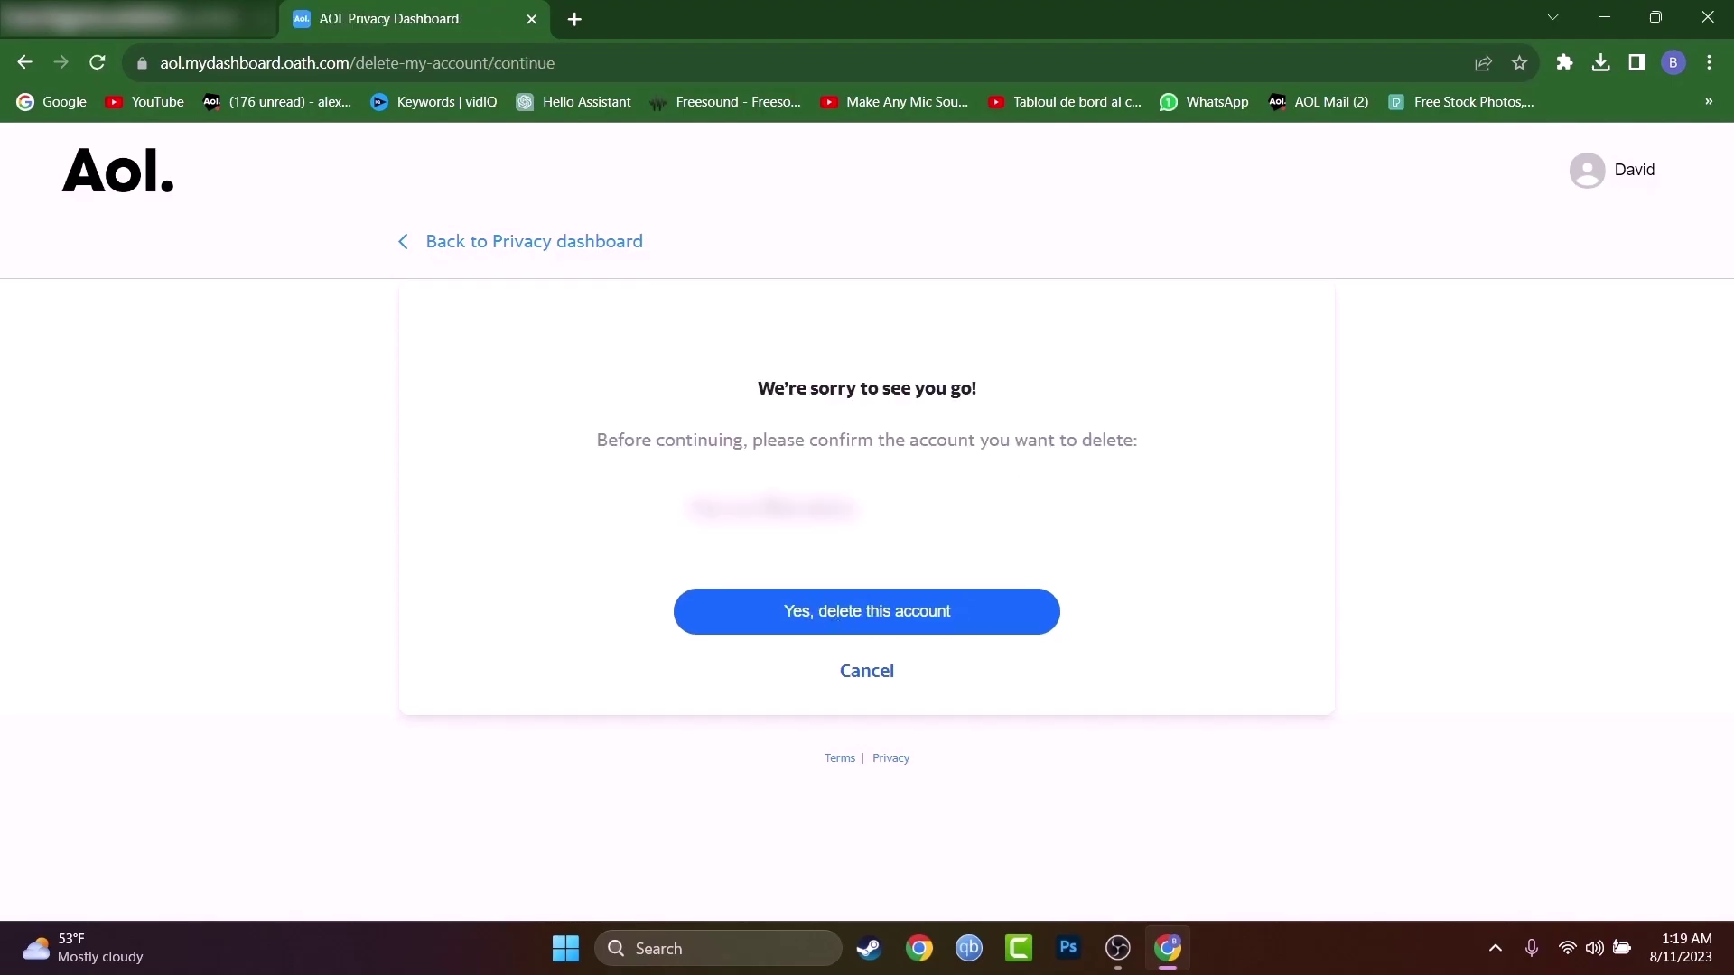
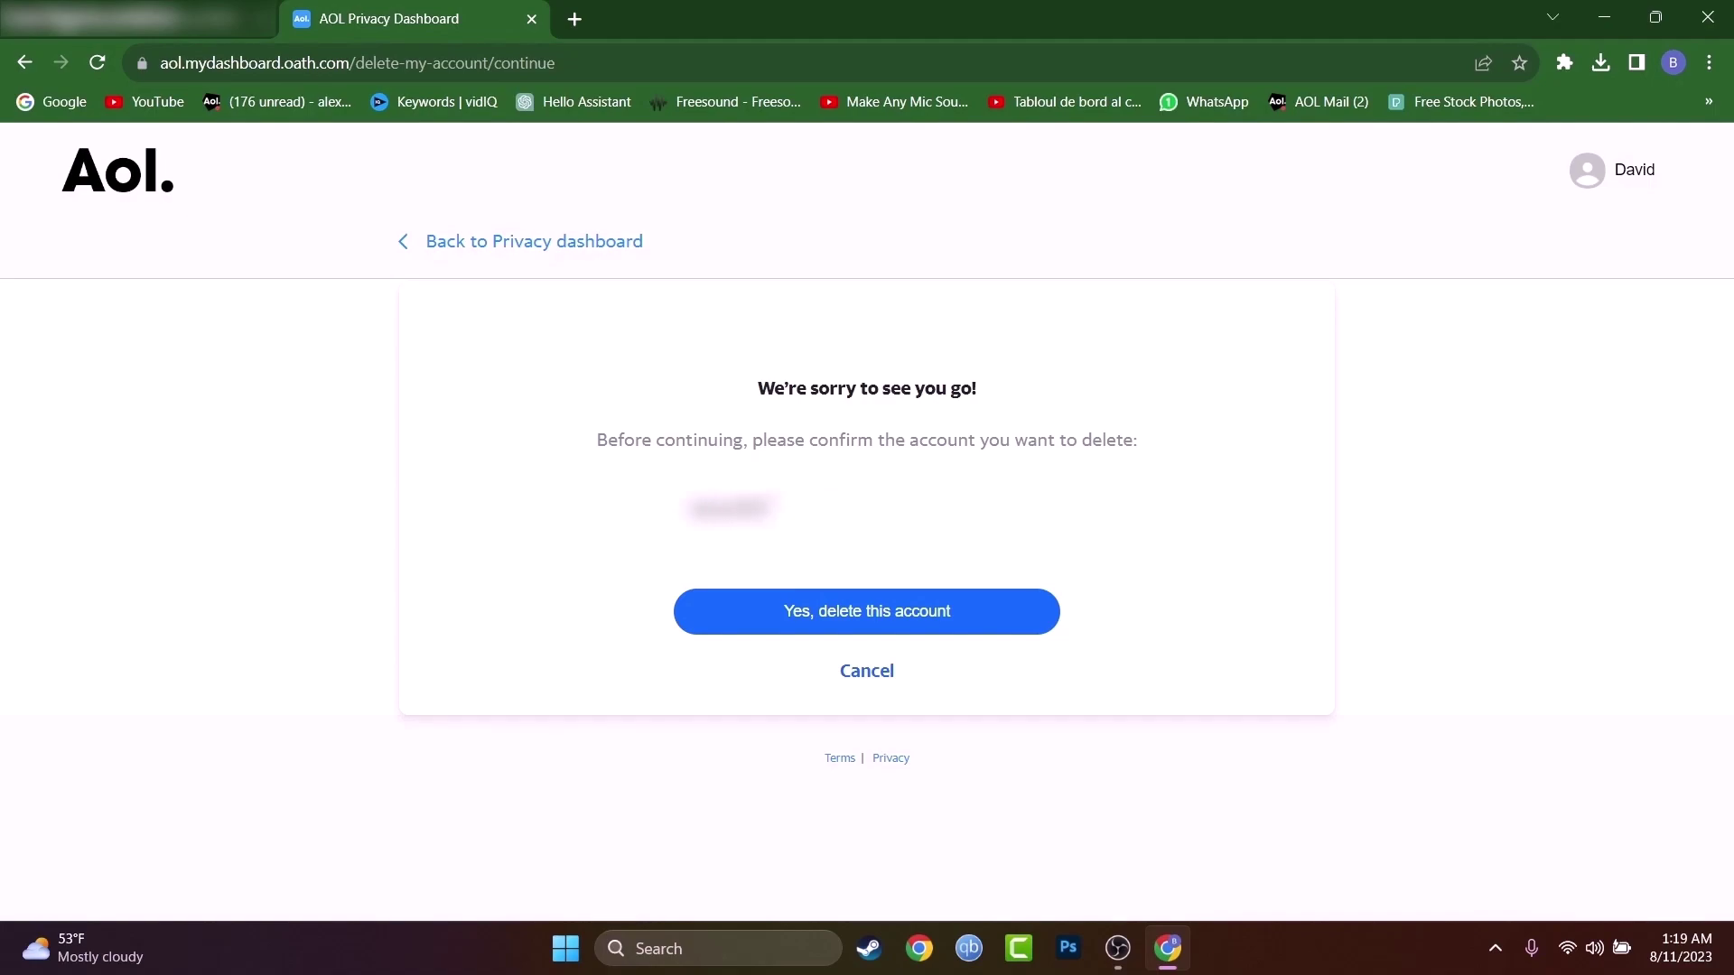
Confirm 'Yes, delete this account', then acknowledge the deactivation notice with 'Got it'.
{"action": "left_click", "coordinate": [825, 611]}
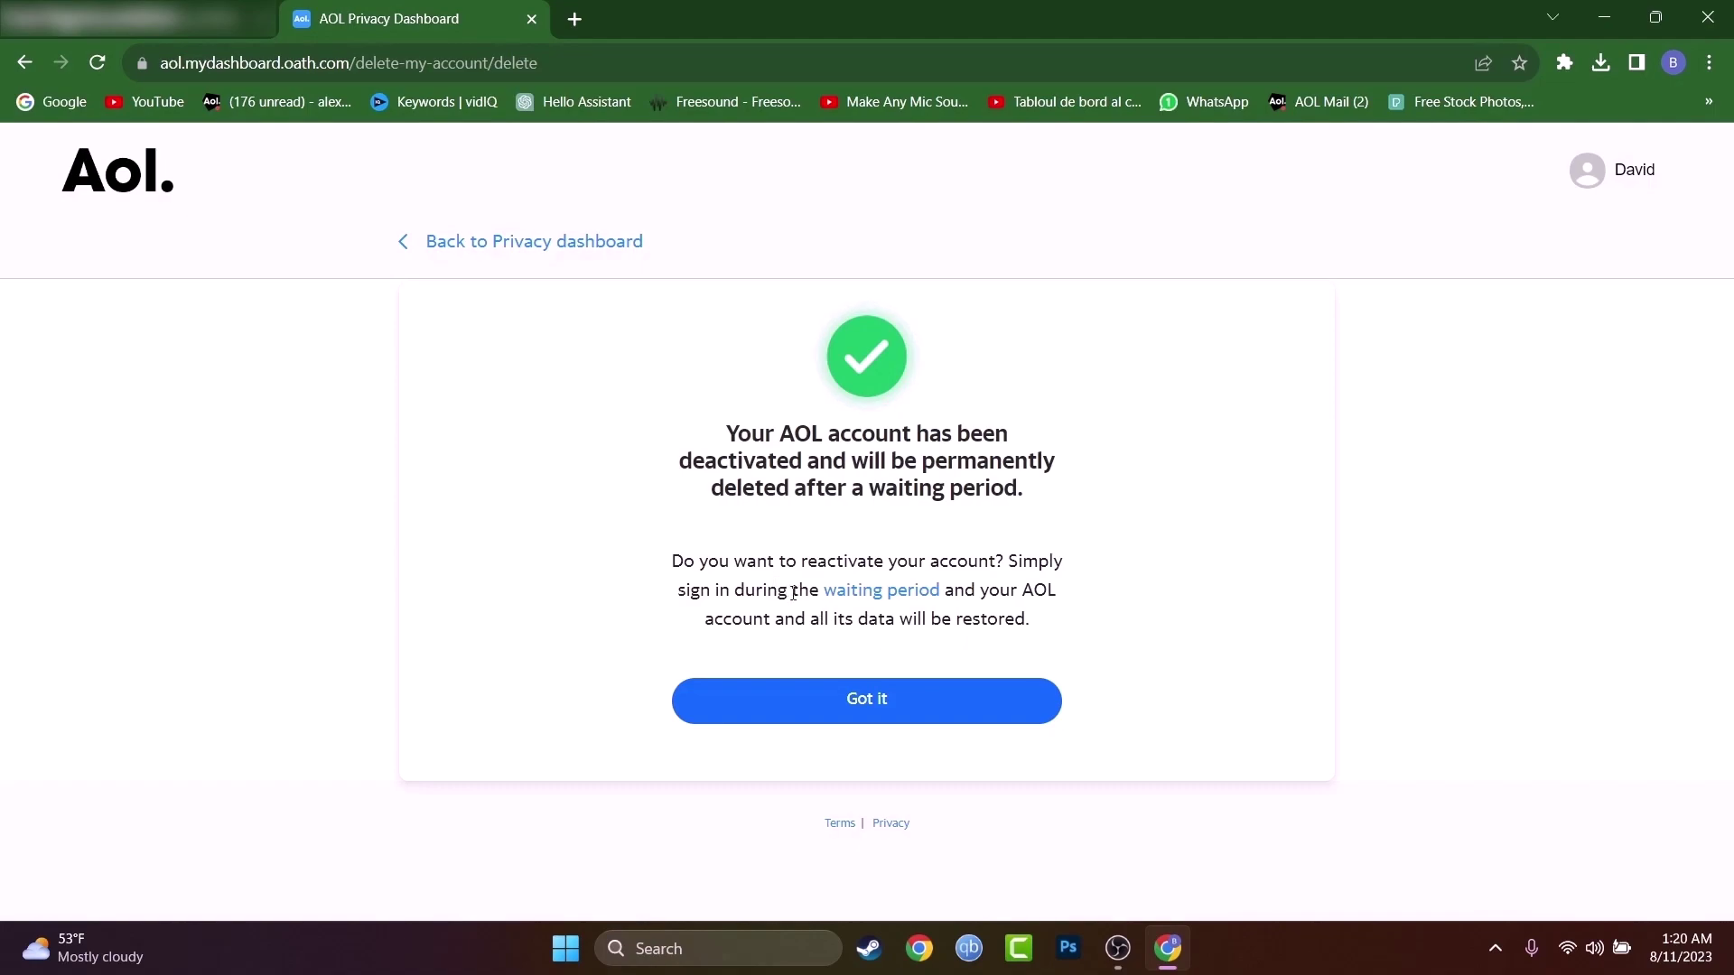
{"action": "left_click_drag", "start_coordinate": [1023, 560], "coordinate": [921, 620]}
{"action": "left_click", "coordinate": [920, 704]}
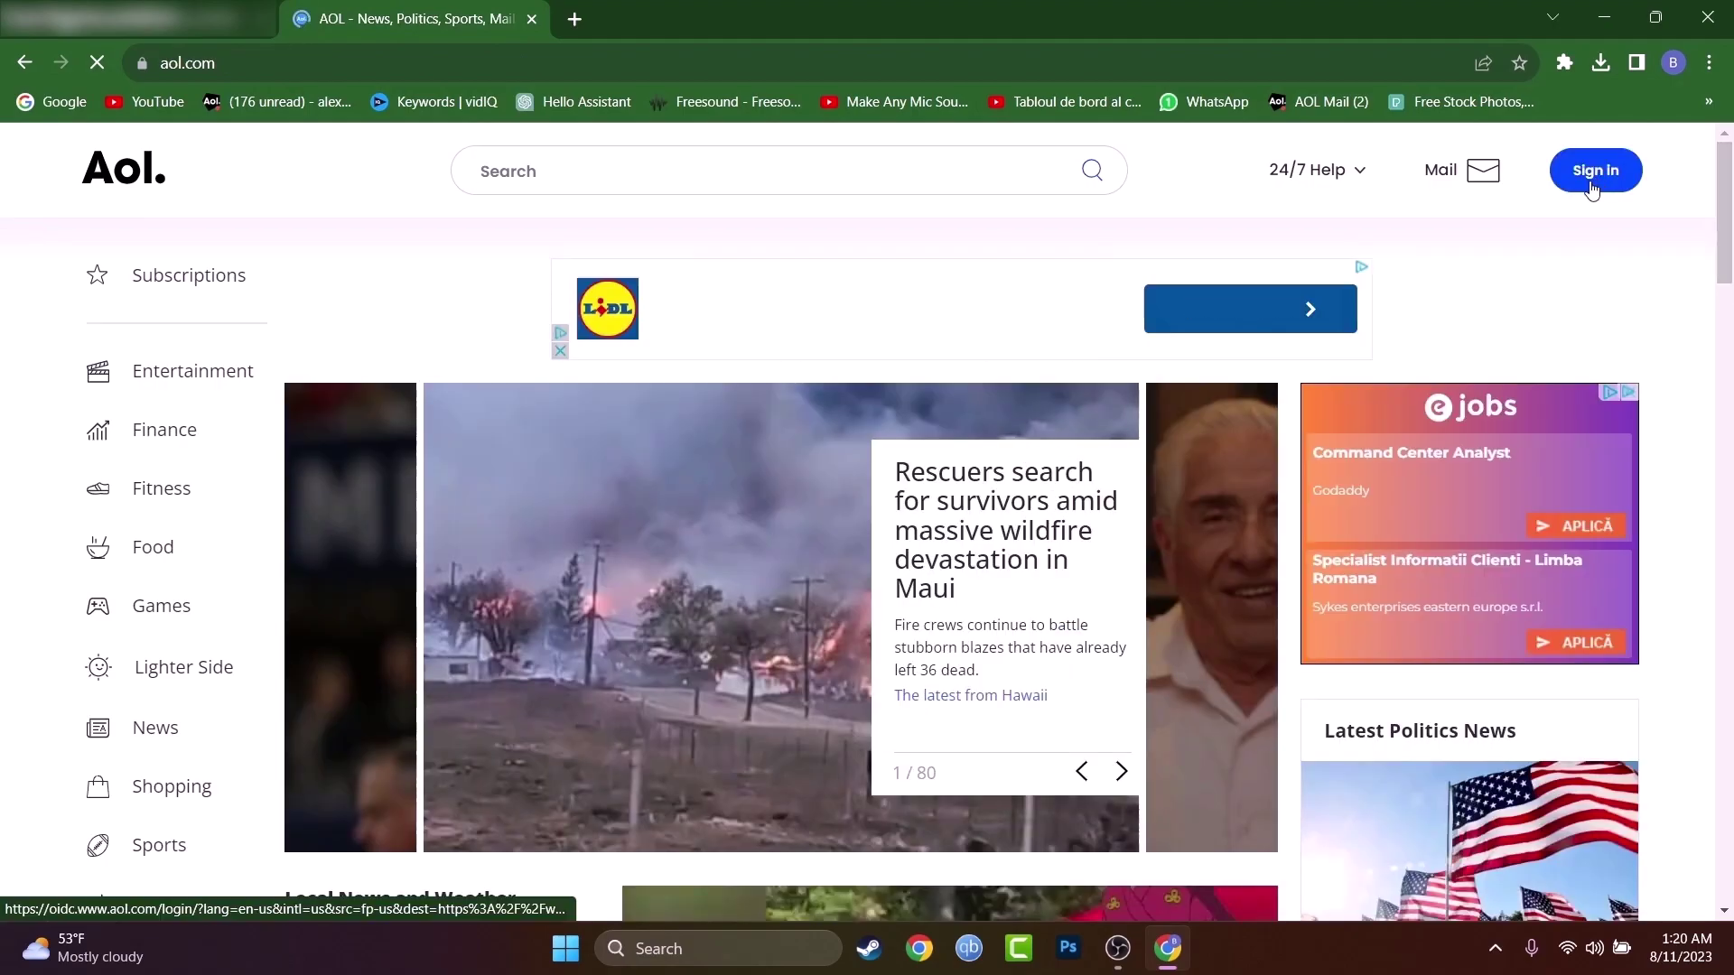
Sign back in to AOL and verify with the 6-digit phone code.
{"action": "left_click", "coordinate": [1591, 176]}
{"action": "left_click", "coordinate": [1233, 594]}
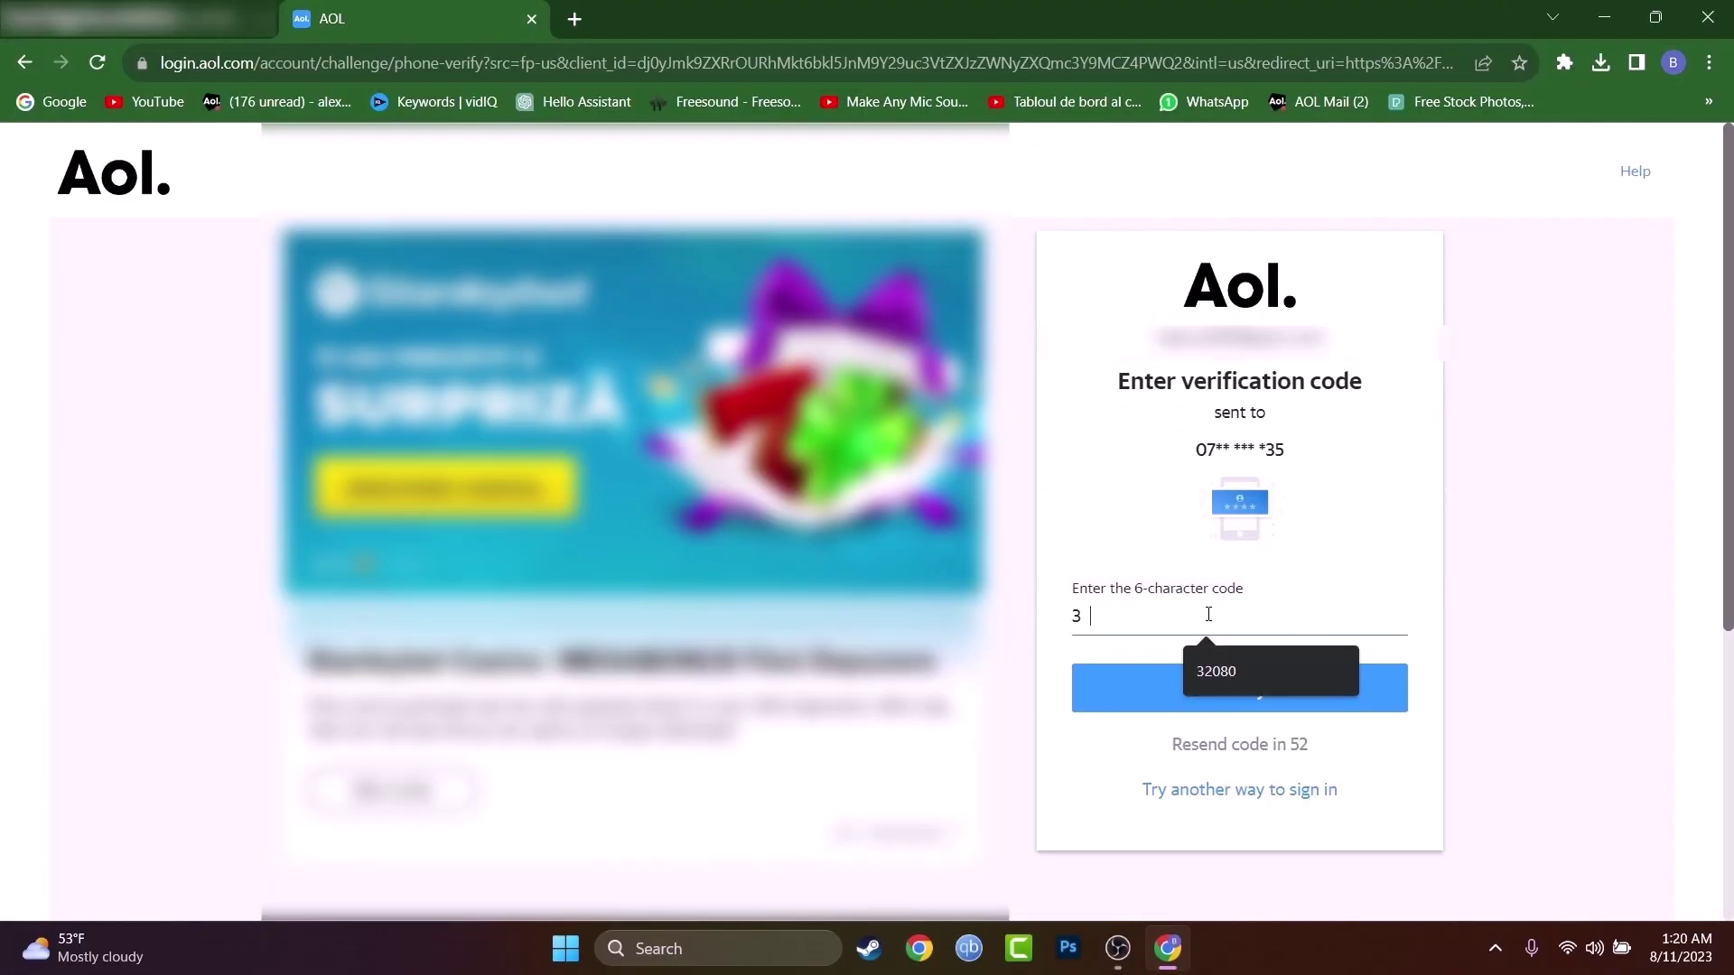
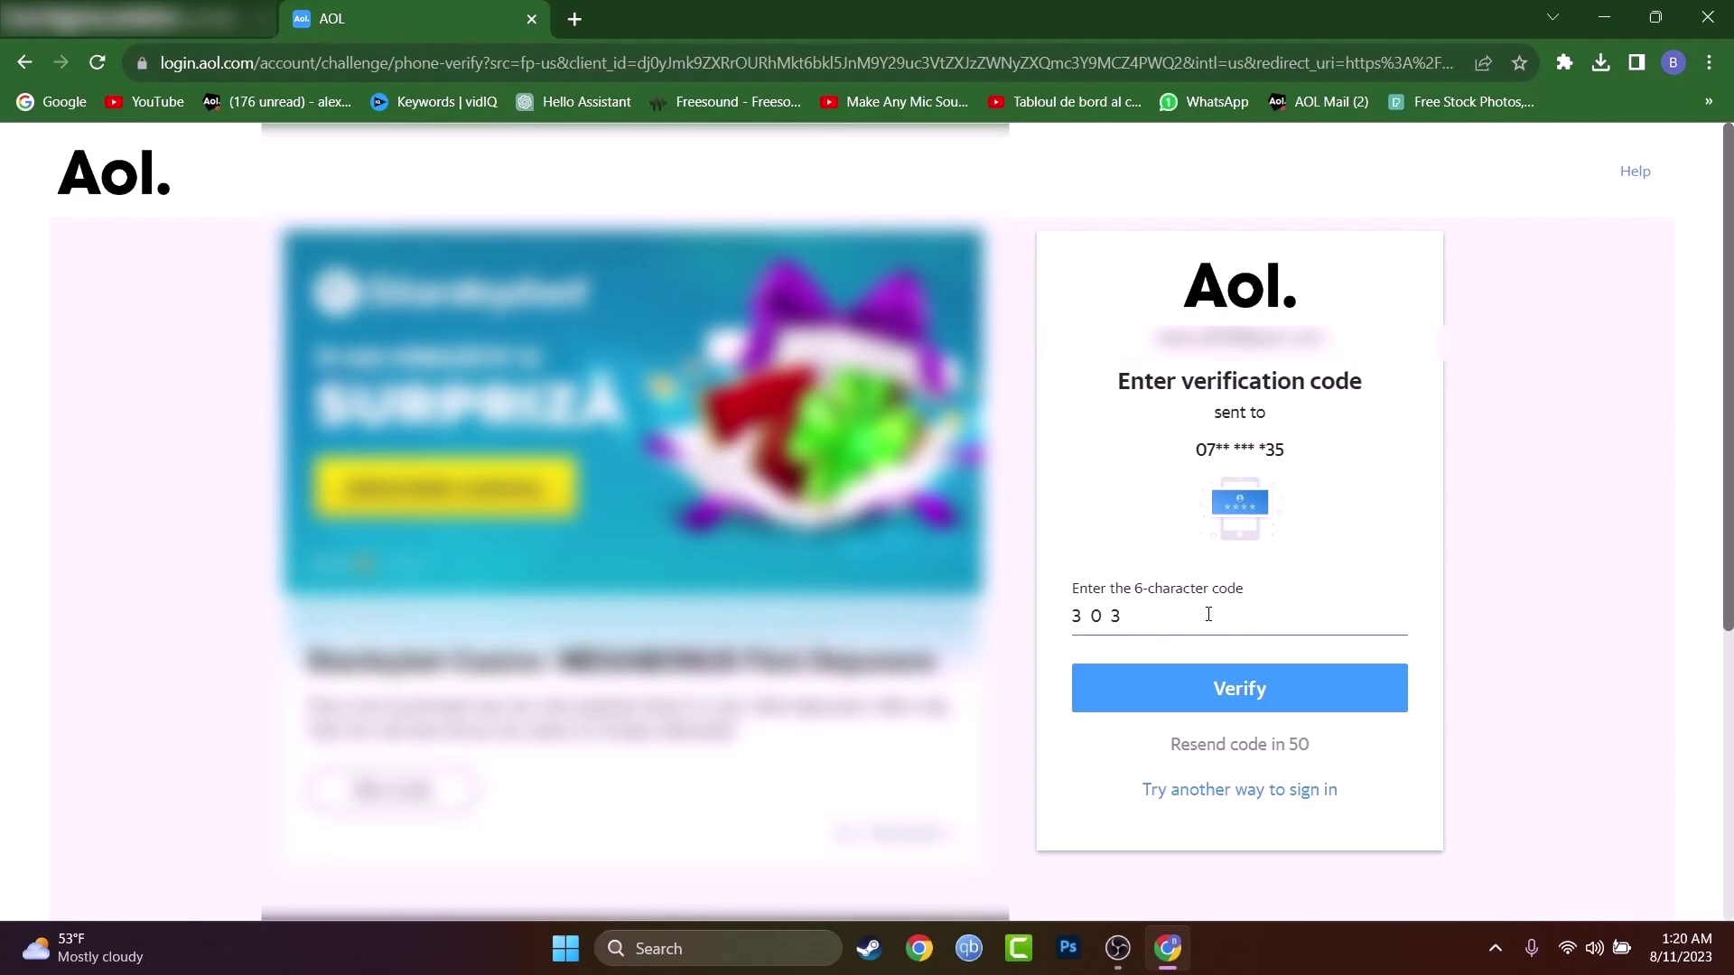
{"action": "left_click", "coordinate": [1274, 688]}
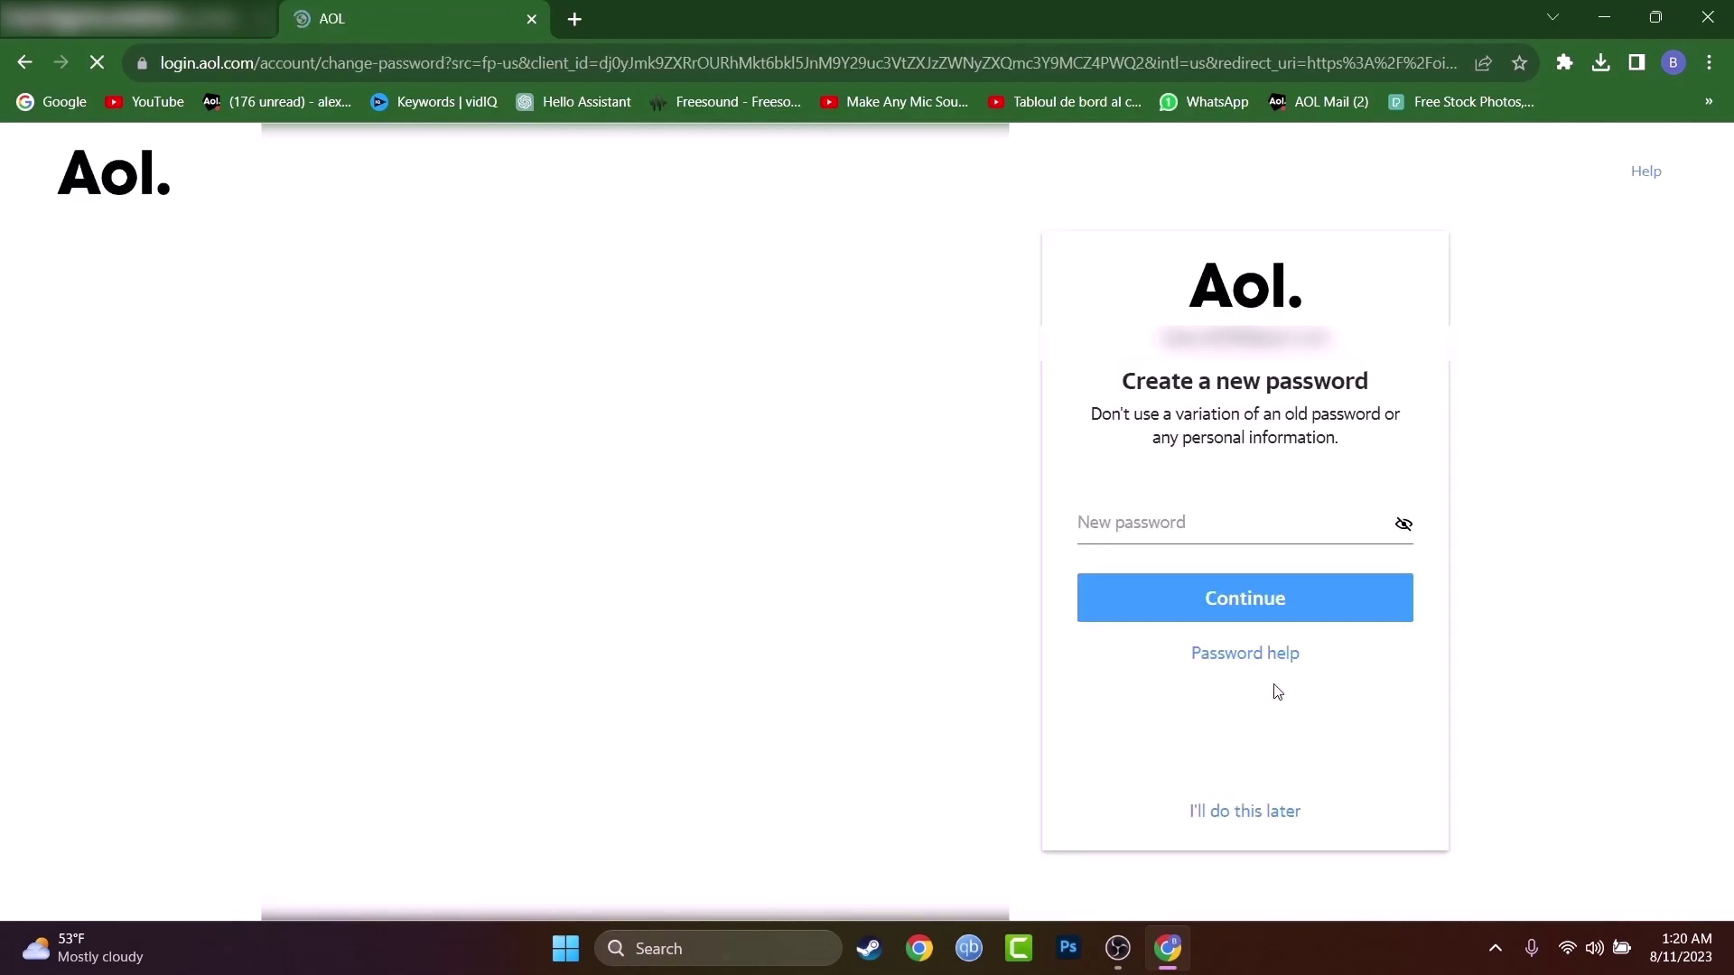
Set a new account password and continue past the success page.
{"action": "left_click", "coordinate": [1213, 508]}
{"action": "type", "text": "••••••••••"}
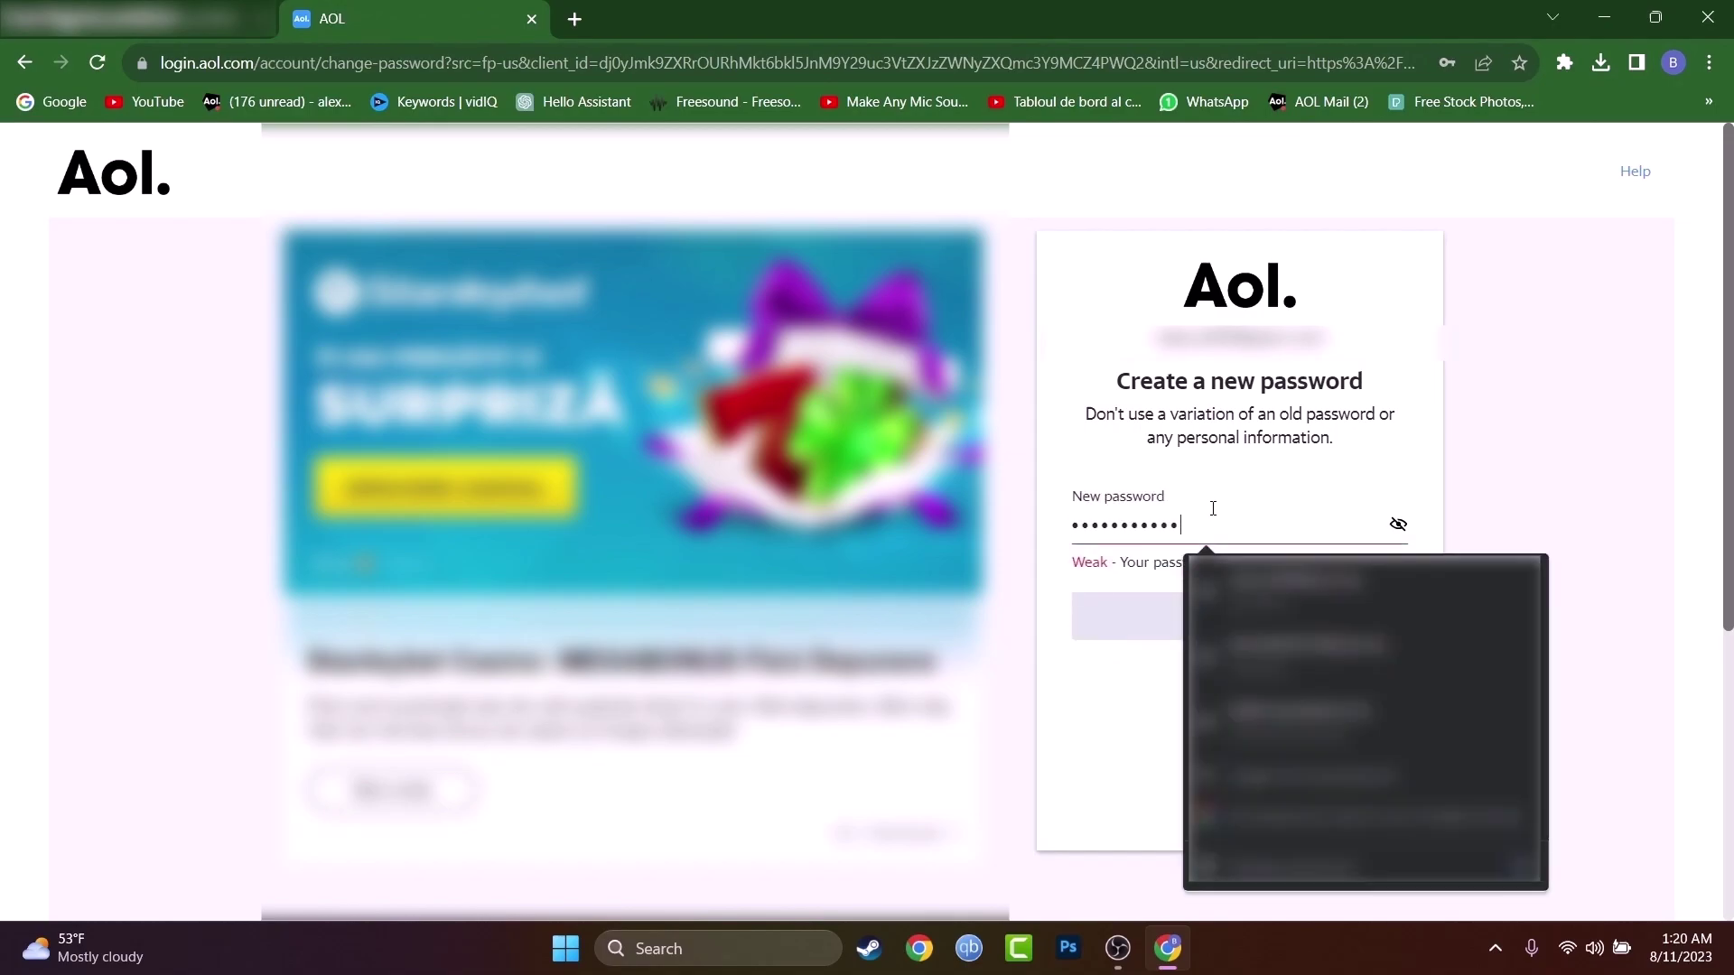
{"action": "key", "text": "Return"}
{"action": "left_click", "coordinate": [1224, 589]}
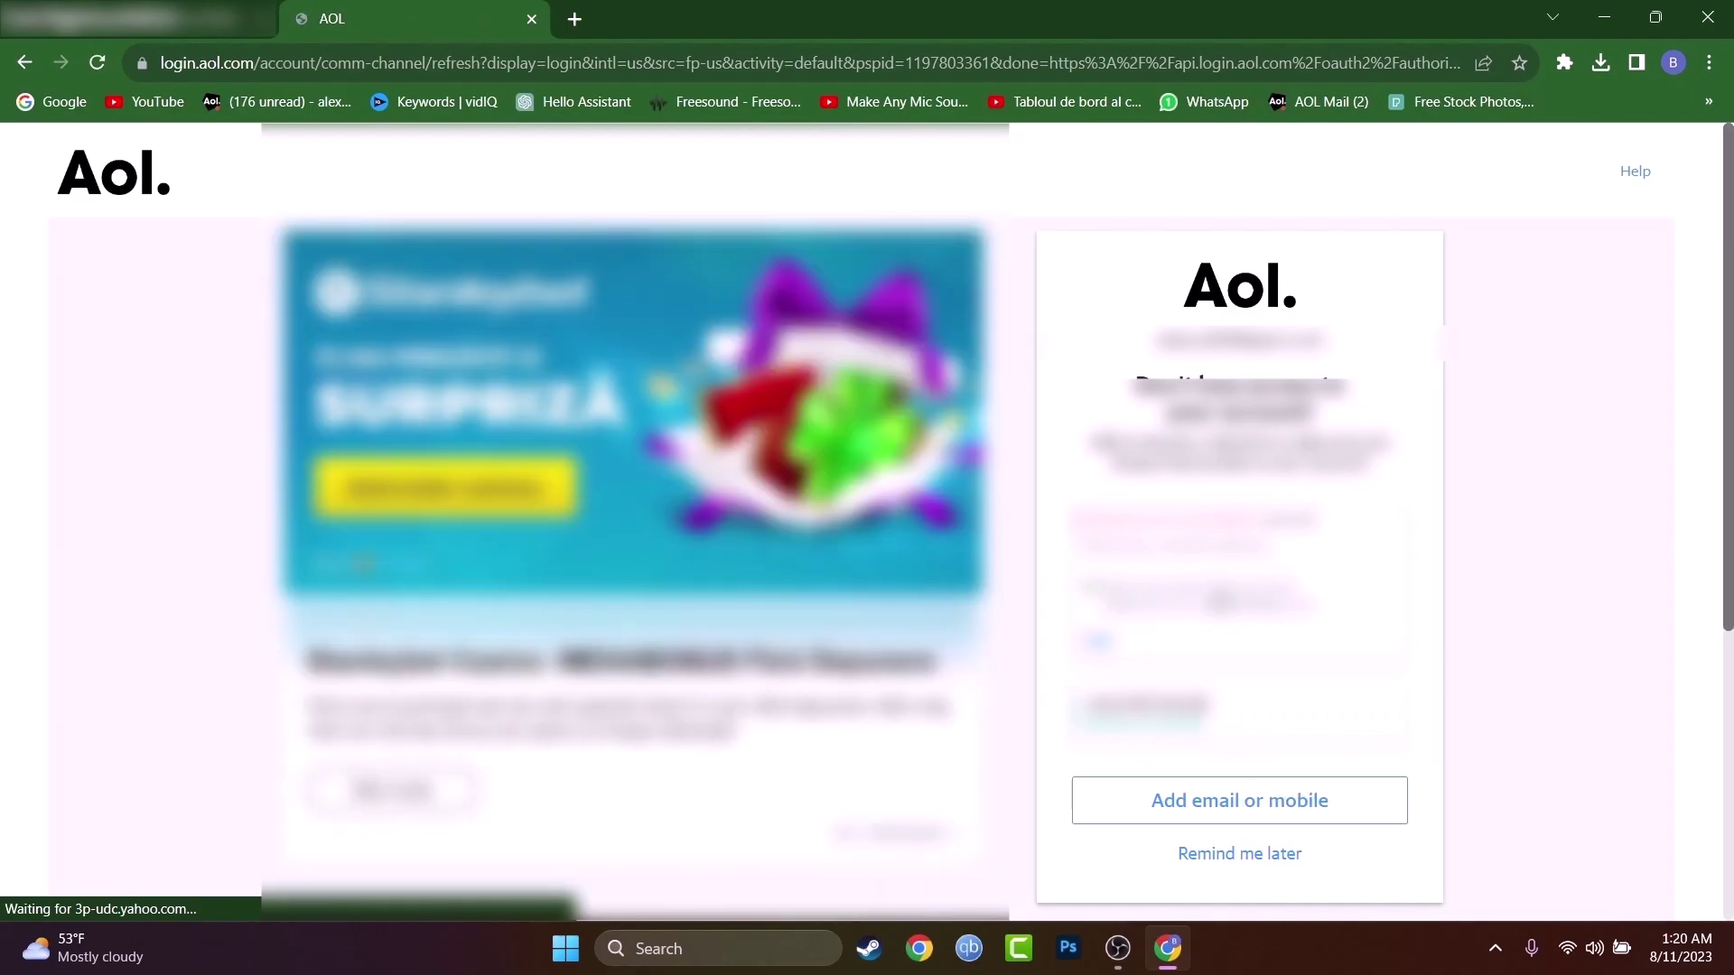
{"action": "scroll", "coordinate": [1228, 775], "scroll_direction": "down", "scroll_amount": 1}
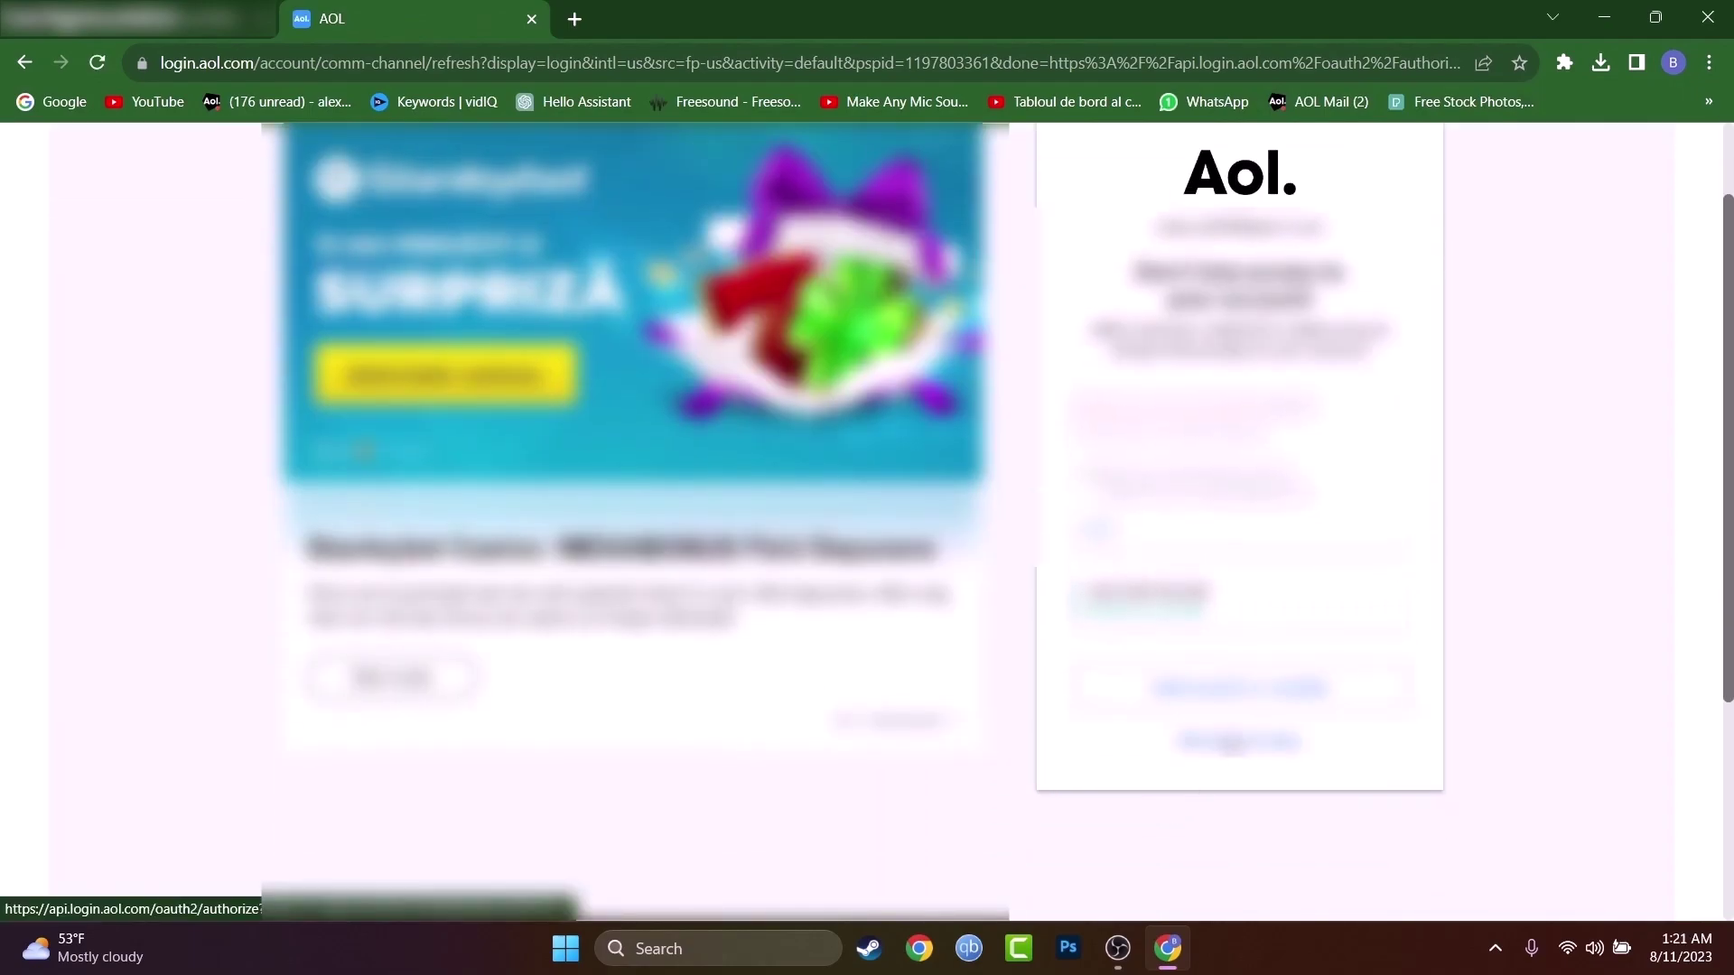
Choose 'Remind me later' to skip adding a recovery e-mail or phone.
{"action": "left_click", "coordinate": [1233, 743]}
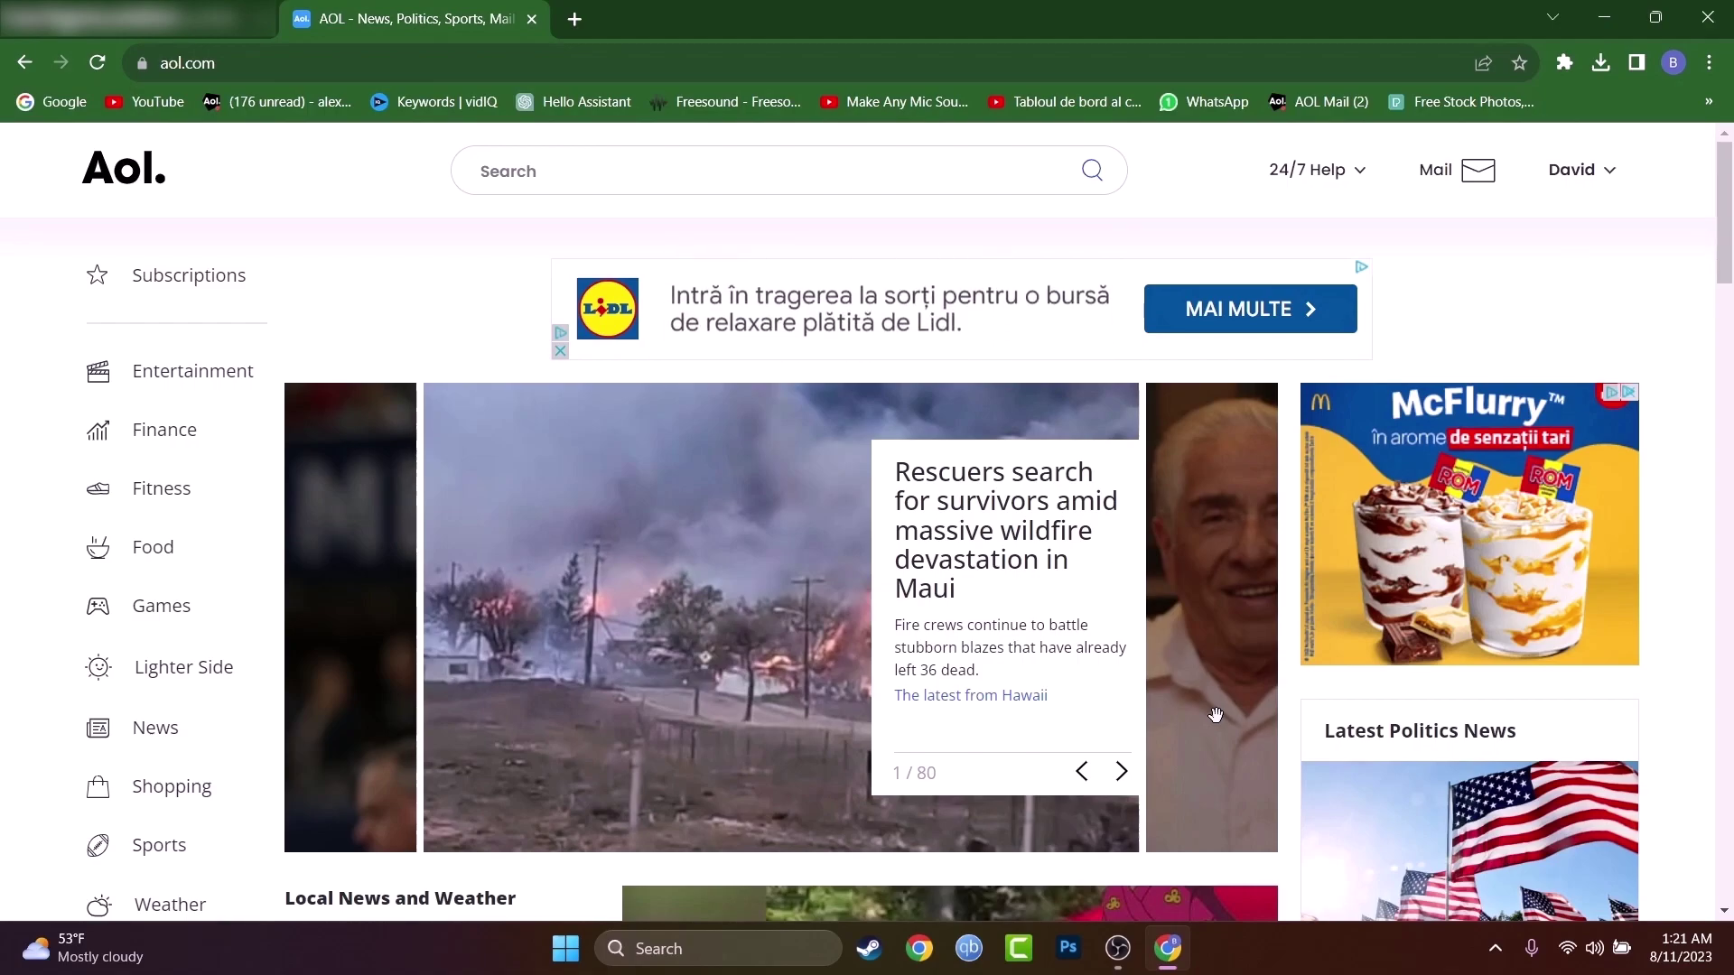
Load help.aol.com in a new tab and focus its 'How can we help you?' search box.
{"action": "left_click", "coordinate": [583, 16]}
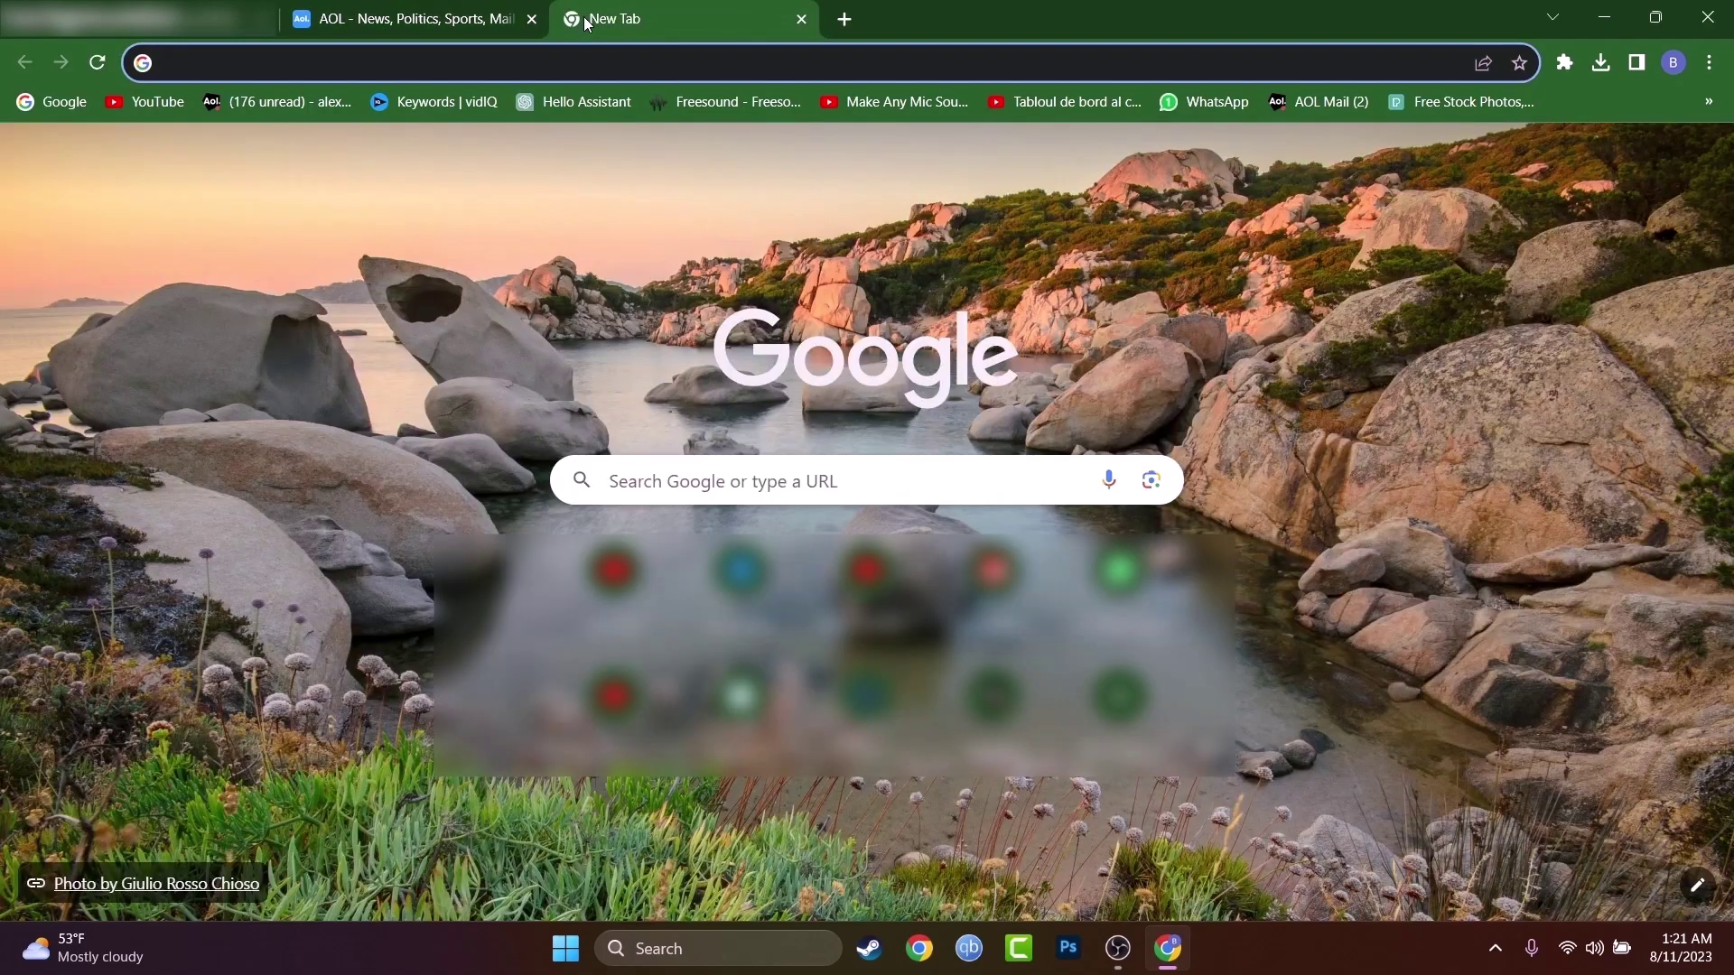
{"action": "type", "text": "help.aol.com"}
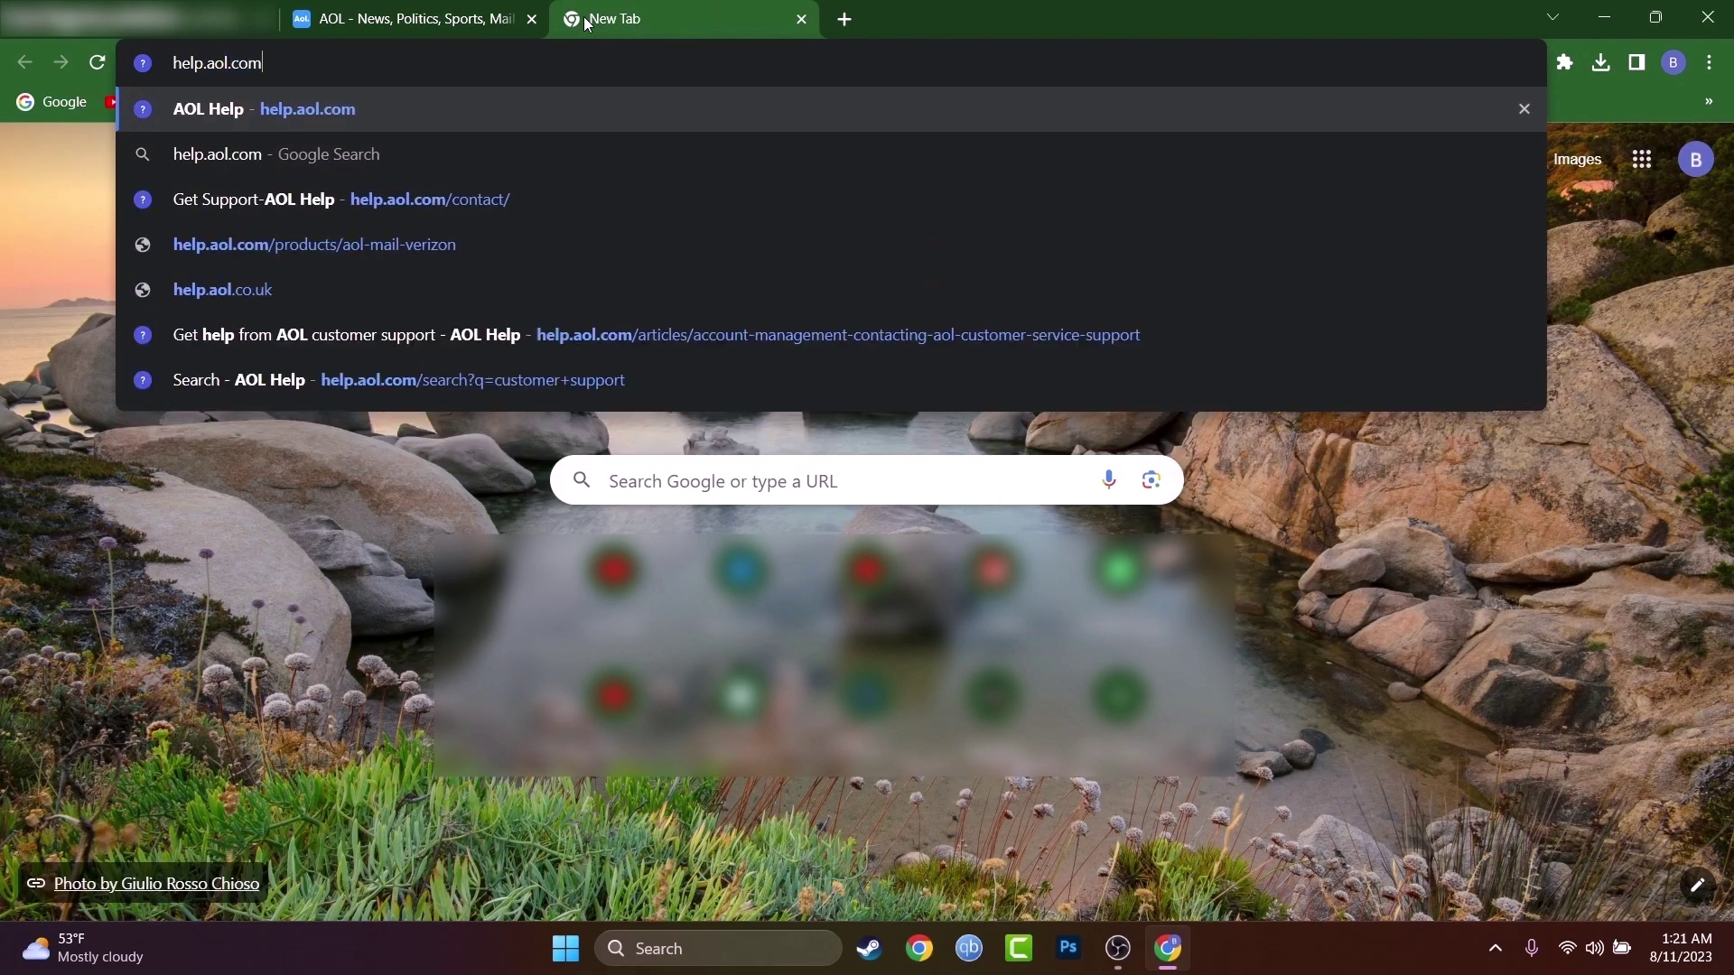
{"action": "key", "text": "Return"}
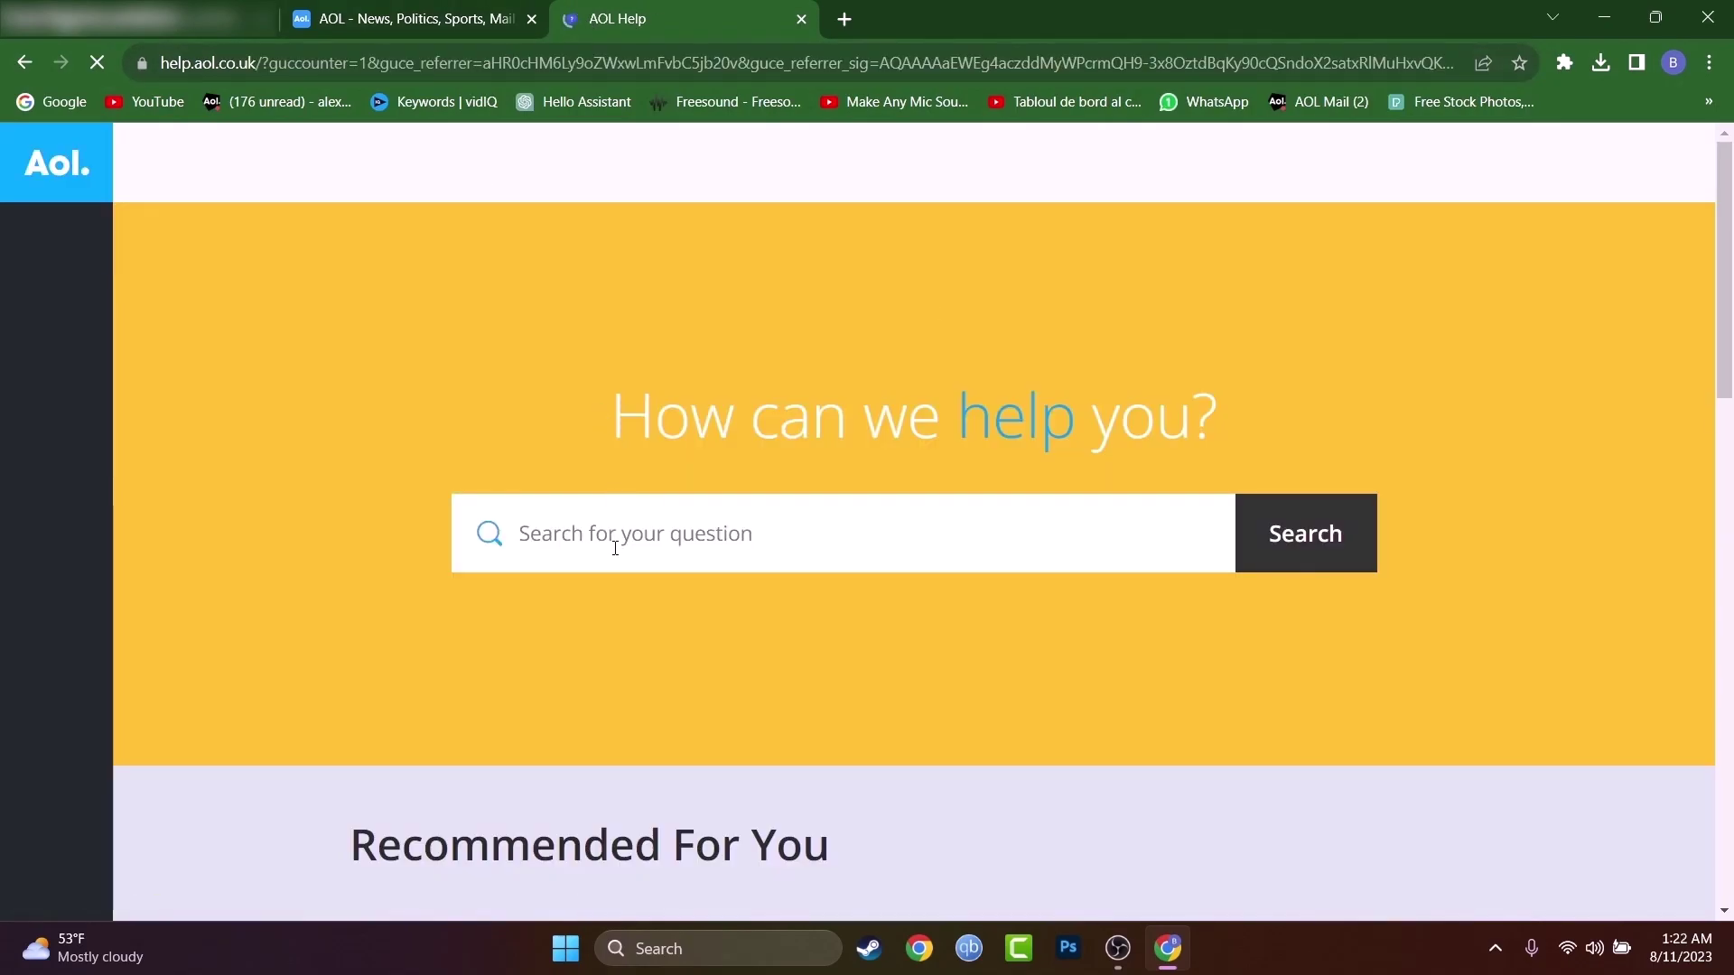
{"action": "left_click", "coordinate": [615, 548]}
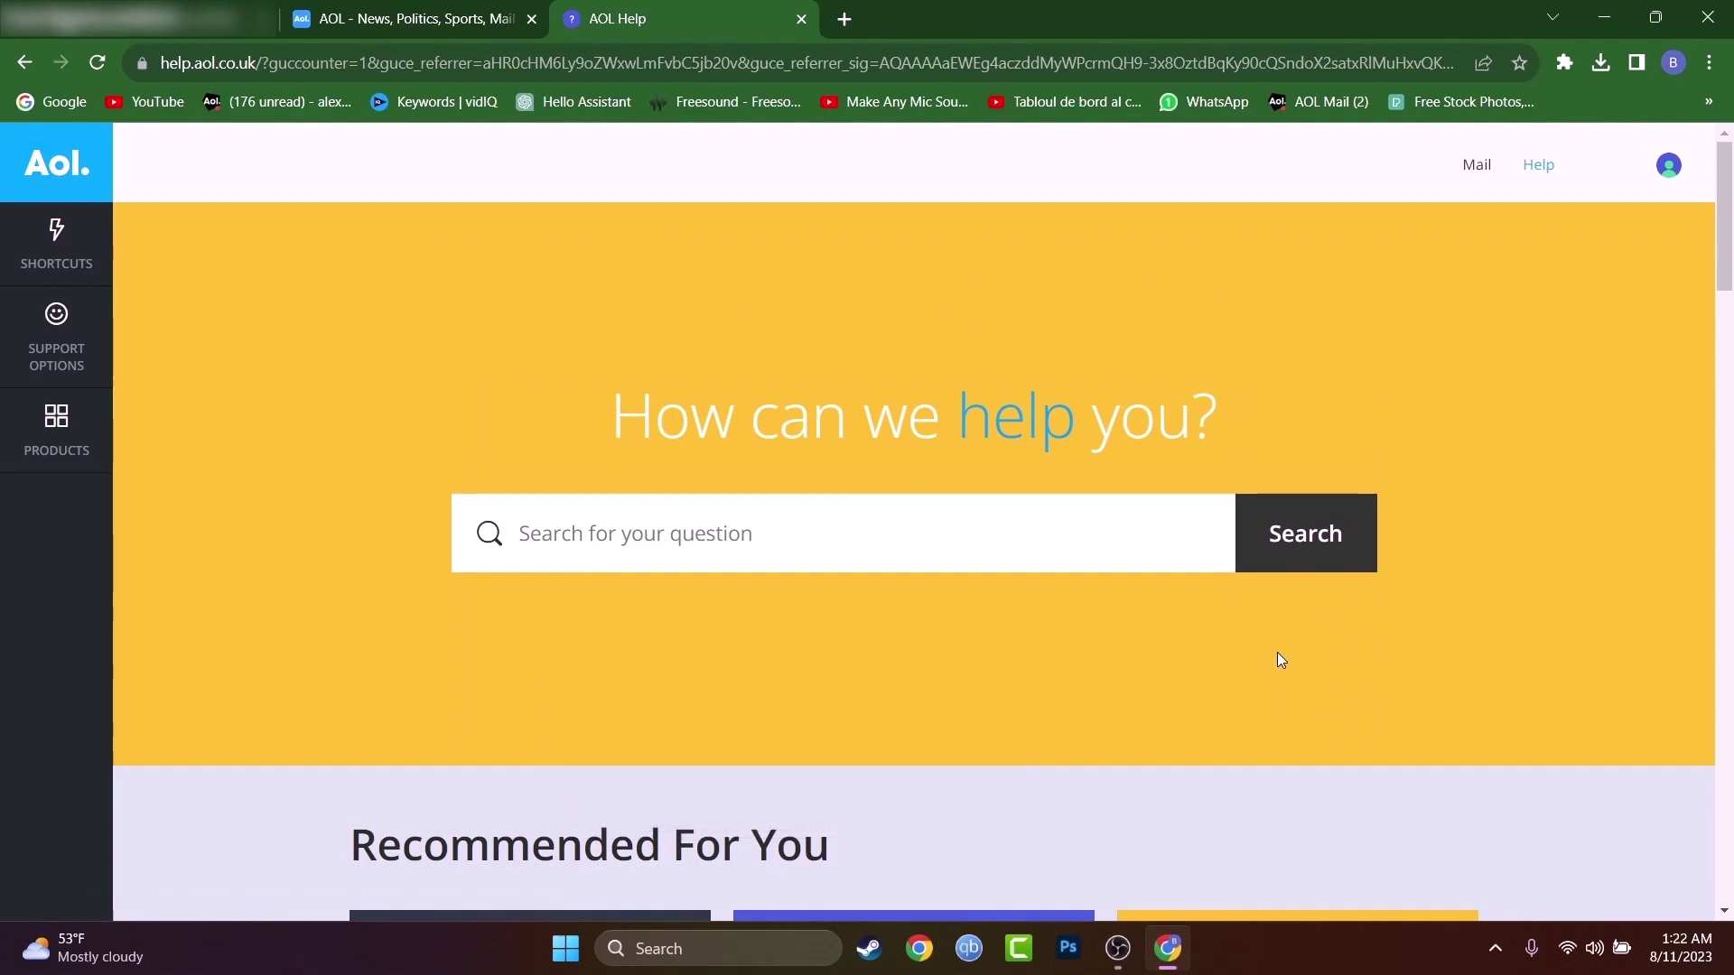